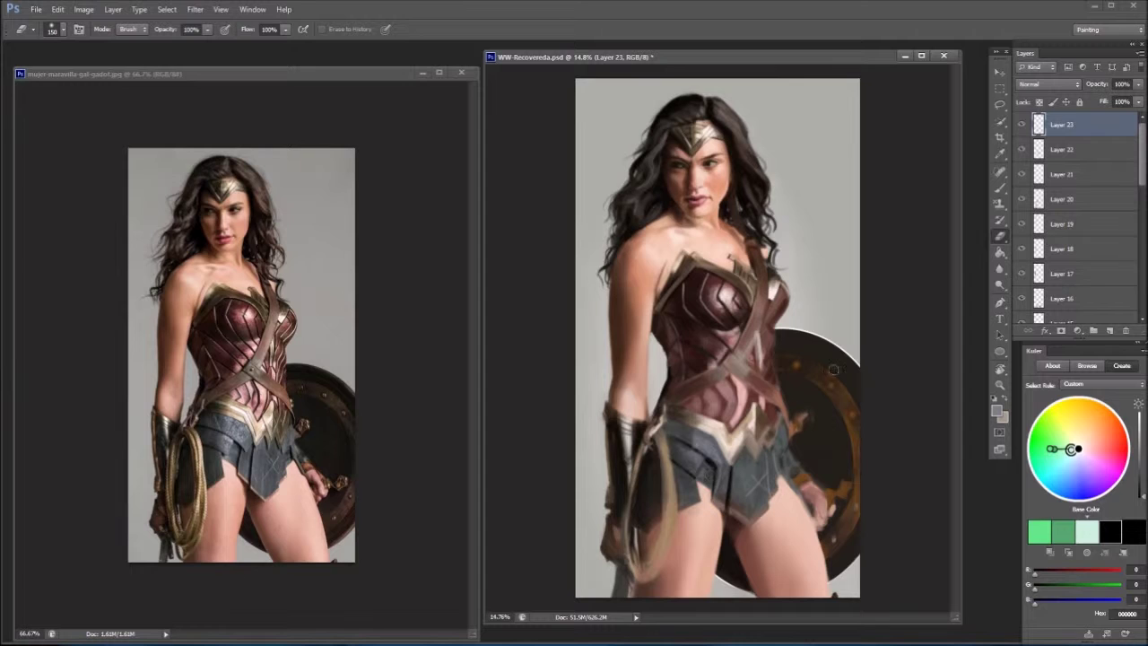
- Darken the shield area between the thighs with the Brush, sample a dark brown beneath the skirt and add a new layer
key(b)
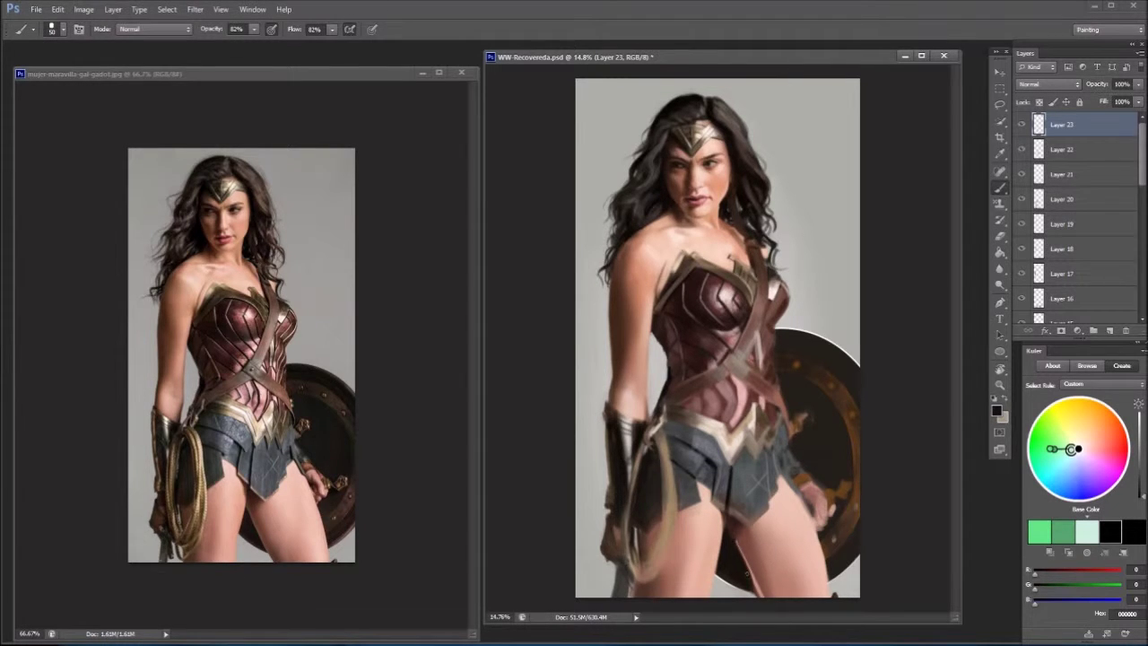
key(r)
drag(755, 546, 565, 459)
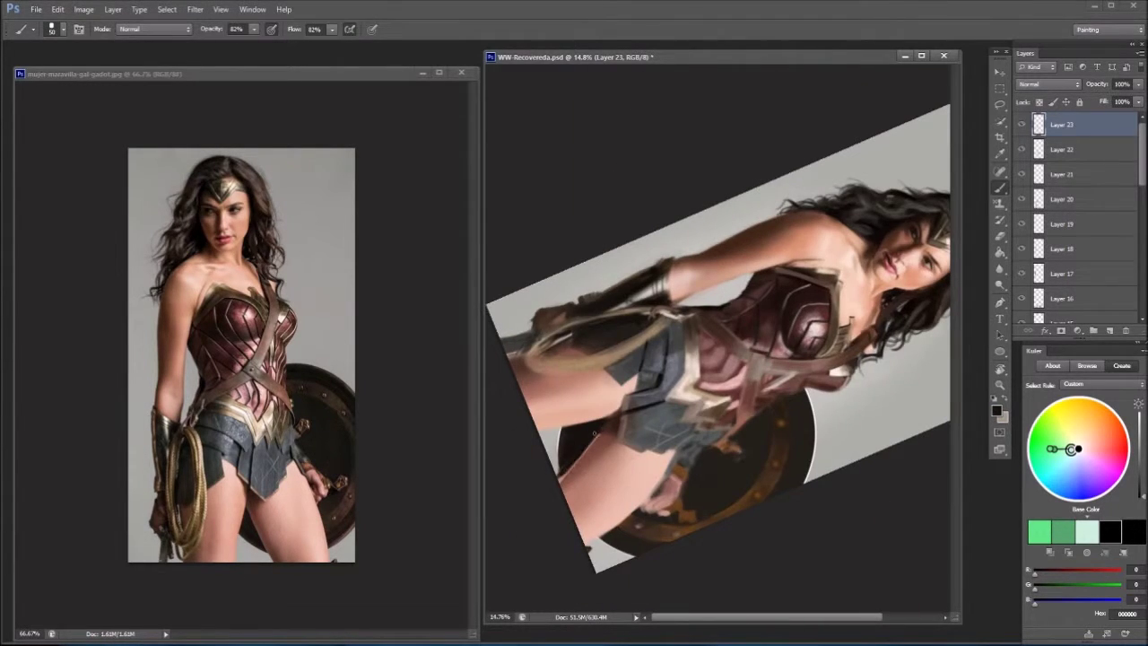
key(x)
key(Escape)
alt+click(752, 540)
key(ctrl+shift+alt+n)
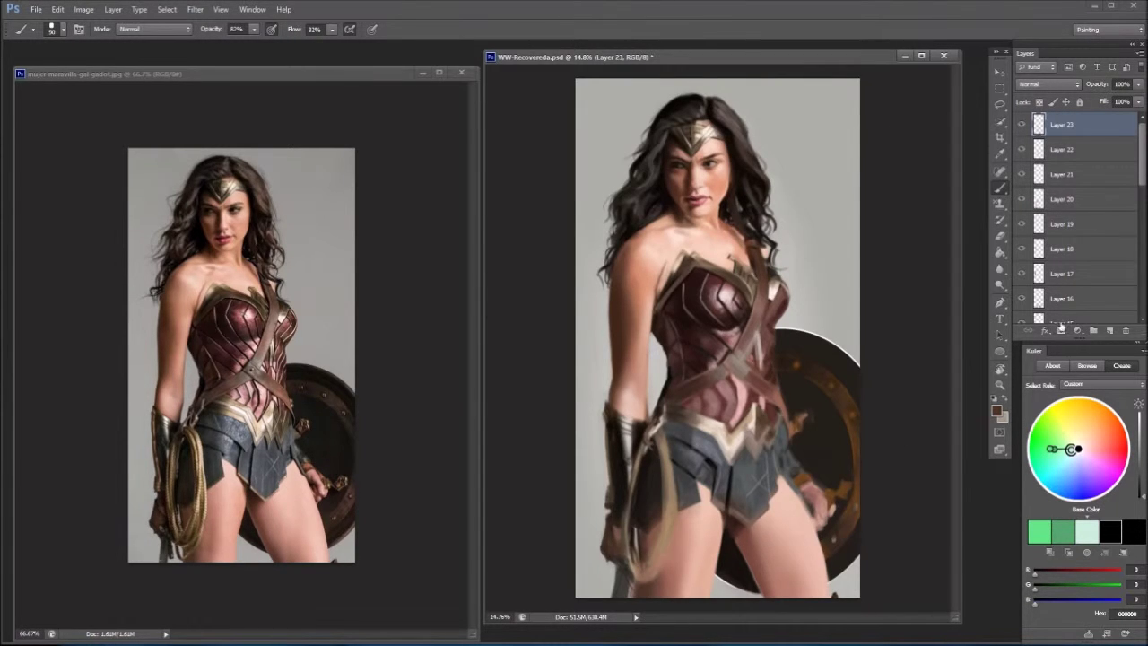
- Soften the new layer's shading with the Eraser and reduce the layer's opacity
key(e)
key(7)
key(4)
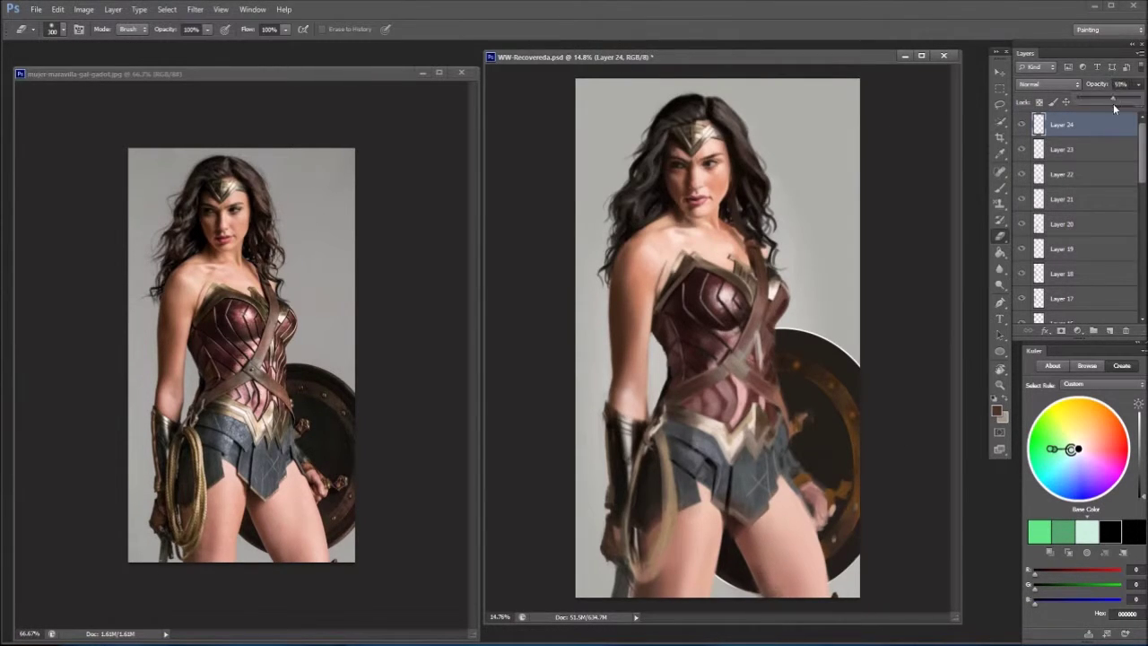
- On another new layer, paint the shadowed inner thigh edges with a smaller brush and tones sampled from the figure
key(b)
key(ctrl+shift+alt+n)
key(bracketleft)
key(bracketleft)
key(bracketleft)
key(bracketleft)
key(bracketleft)
key(bracketleft)
key(bracketleft)
key(bracketleft)
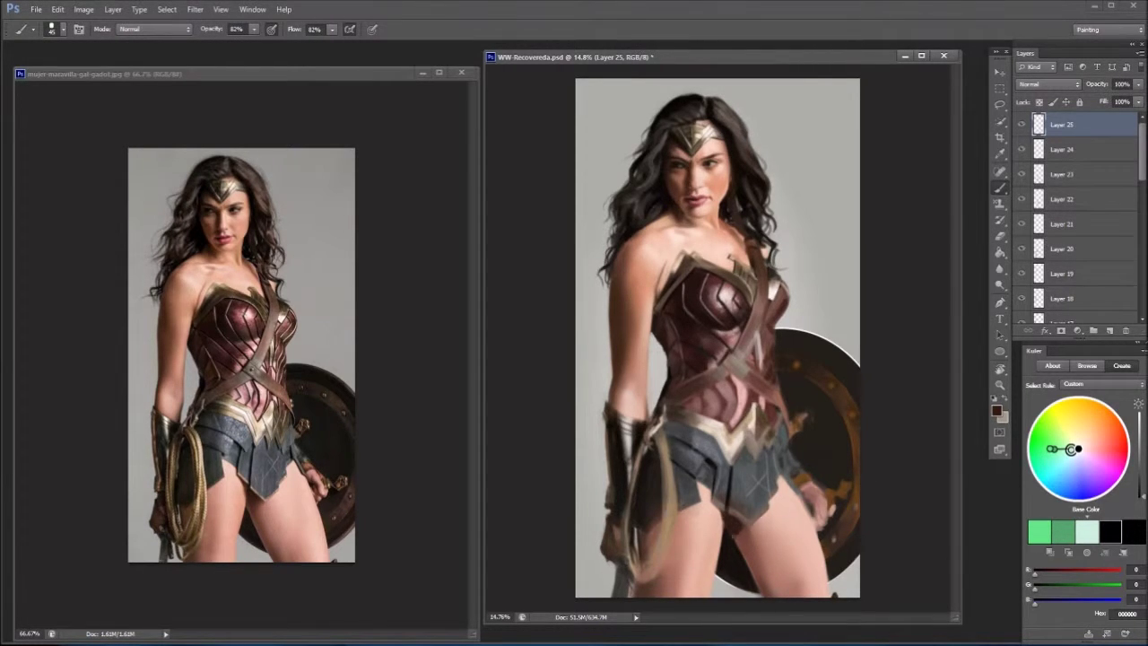
alt+click(718, 522)
alt+click(723, 531)
drag(723, 538, 717, 568)
alt+click(738, 583)
- On a new layer, clean up the edges around the near arm and hand with a pale grey
key(ctrl+shift+alt+n)
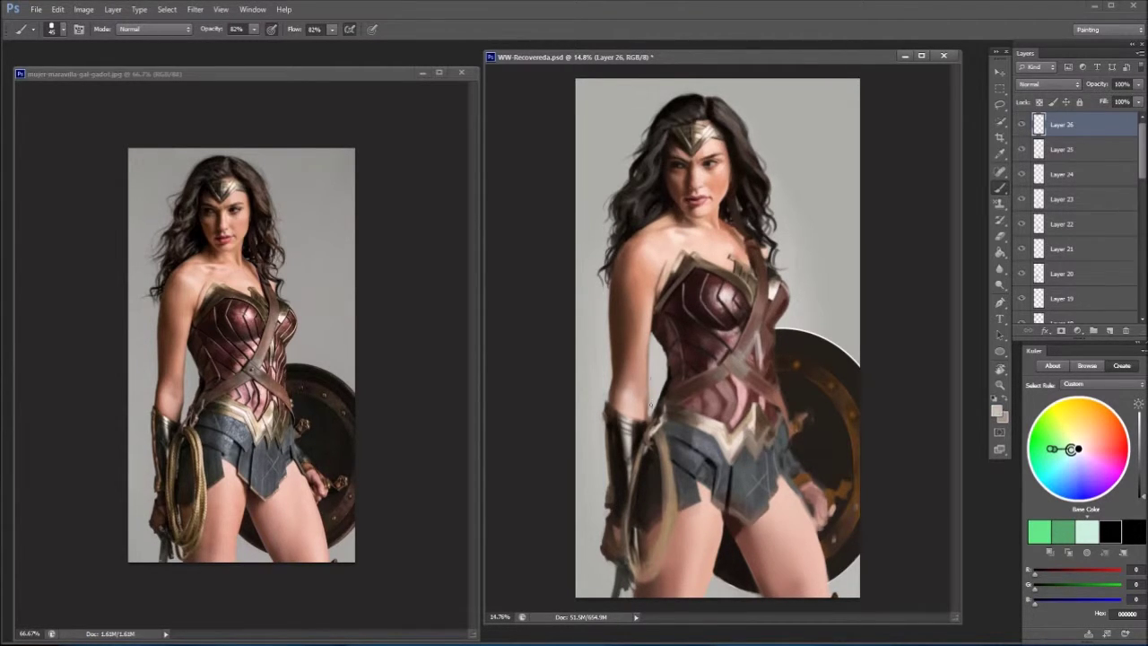
key(x)
key(x)
key(x)
key(alt)
- On a new layer, paint dark details between the thighs with a 40 px brush and set the layer opacity to 69%
key(ctrl+shift+alt+n)
key(bracketleft)
key(bracketleft)
key(bracketleft)
key(bracketleft)
alt+click(742, 562)
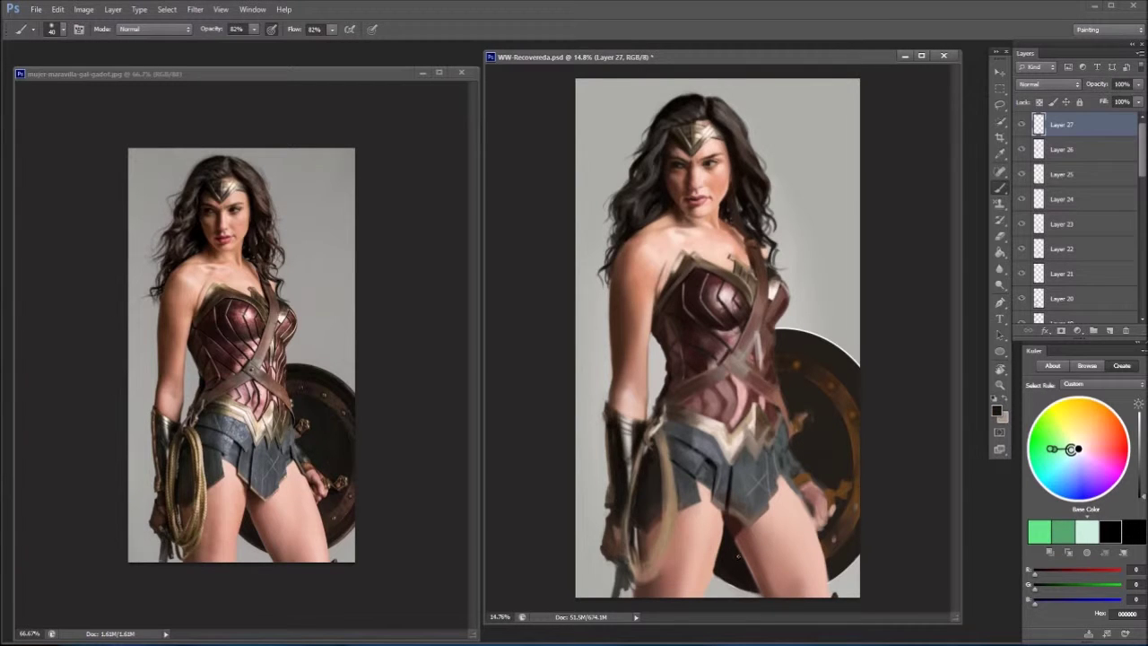
key(6)
key(9)
- Blend the shadow beneath the skirt's central point with tones sampled around it
alt+click(735, 532)
alt+click(736, 516)
alt+click(737, 533)
alt+click(734, 515)
- Smooth the skin shading on both thighs with a 125 px soft brush and sampled skin tones
key(bracketright)
key(bracketright)
key(bracketright)
key(bracketright)
alt+click(711, 526)
alt+click(707, 544)
alt+click(714, 524)
alt+click(722, 519)
alt+click(723, 520)
alt+click(772, 578)
alt+click(815, 593)
alt+click(774, 536)
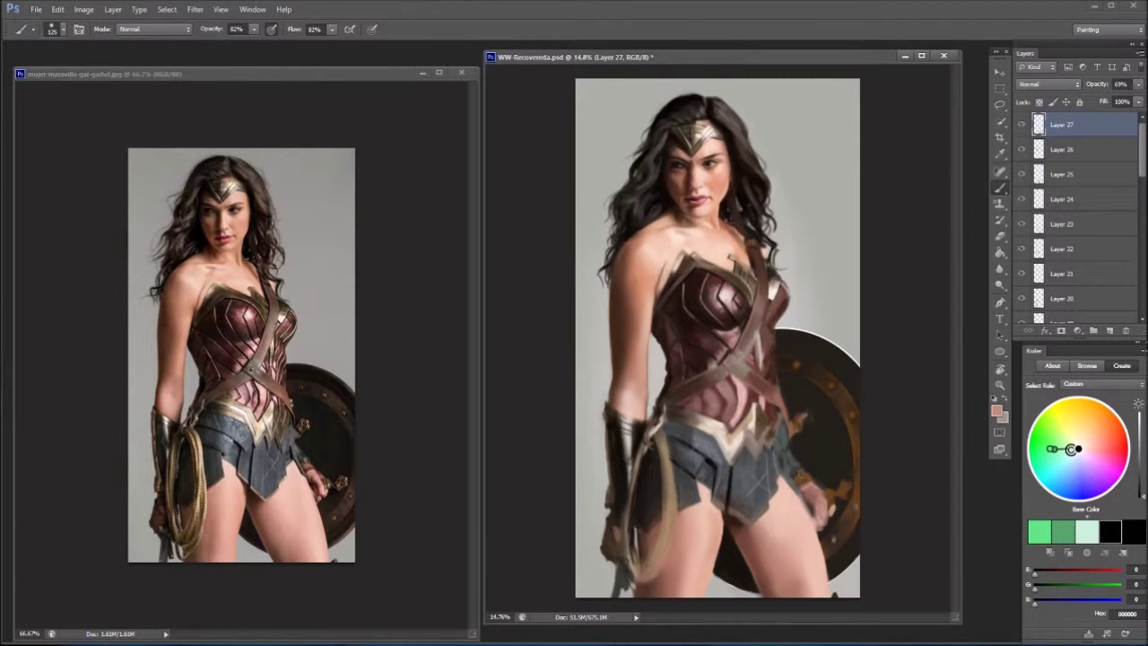
- On a new layer, paint dark detail lines on the far forearm guard with a small brush
key(d)
key(ctrl+shift+alt+n)
key(bracketleft)
drag(784, 461, 793, 488)
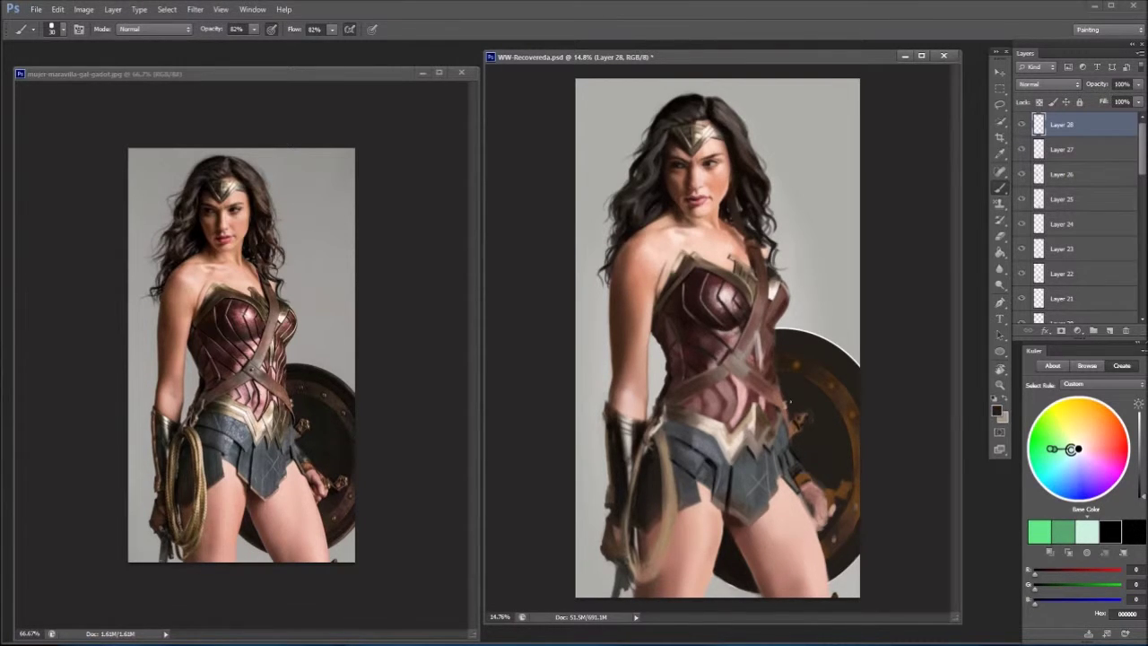
- Define the corset and belt edge beside the shield using sampled dark and red tones
alt+click(789, 404)
alt+click(733, 564)
drag(777, 408, 789, 434)
alt+click(777, 408)
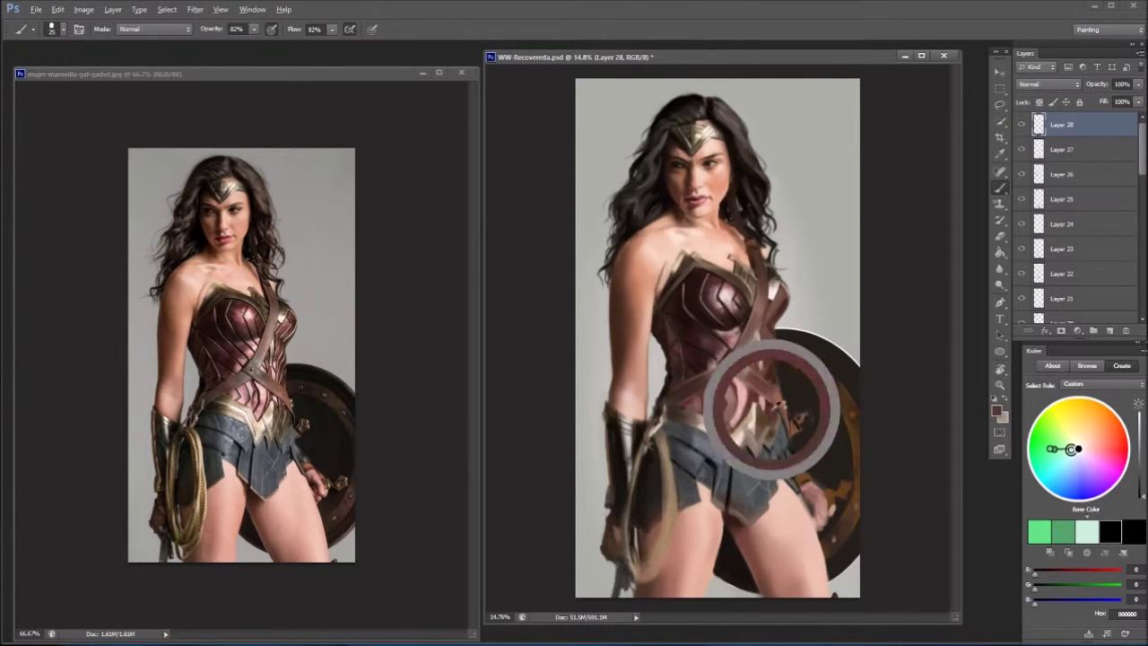
- Refine the crossed leather straps and add the rivet where they meet, sampling tones from the straps and corset
alt+click(734, 335)
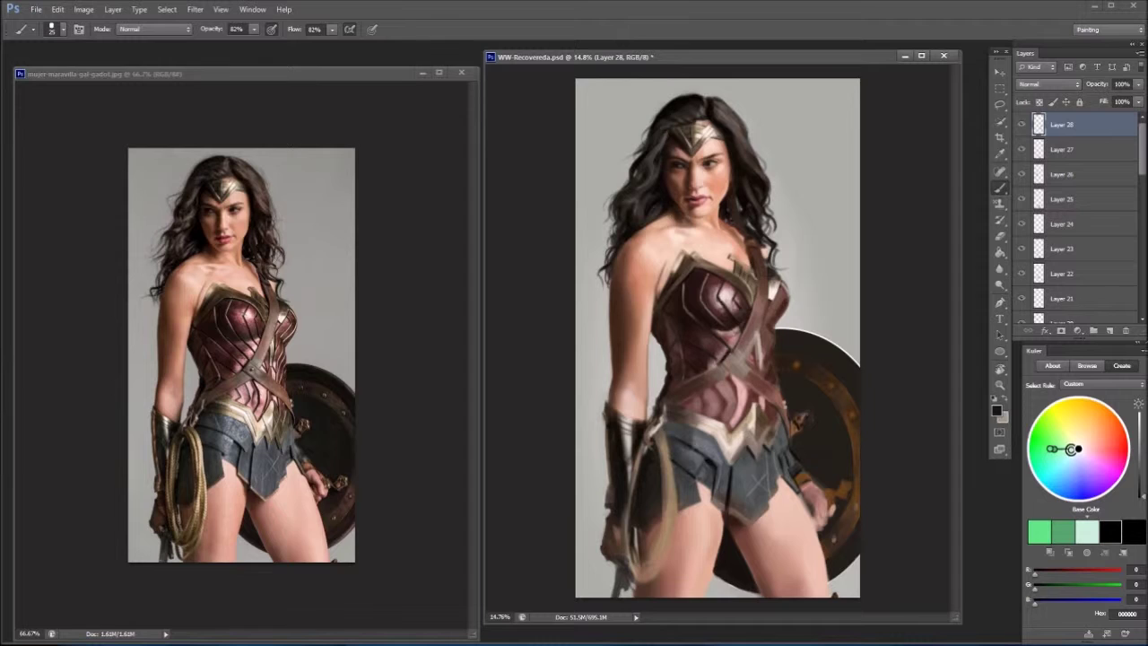
alt+click(768, 275)
alt+click(755, 325)
alt+click(759, 339)
alt+click(764, 349)
alt+click(738, 355)
alt+click(727, 367)
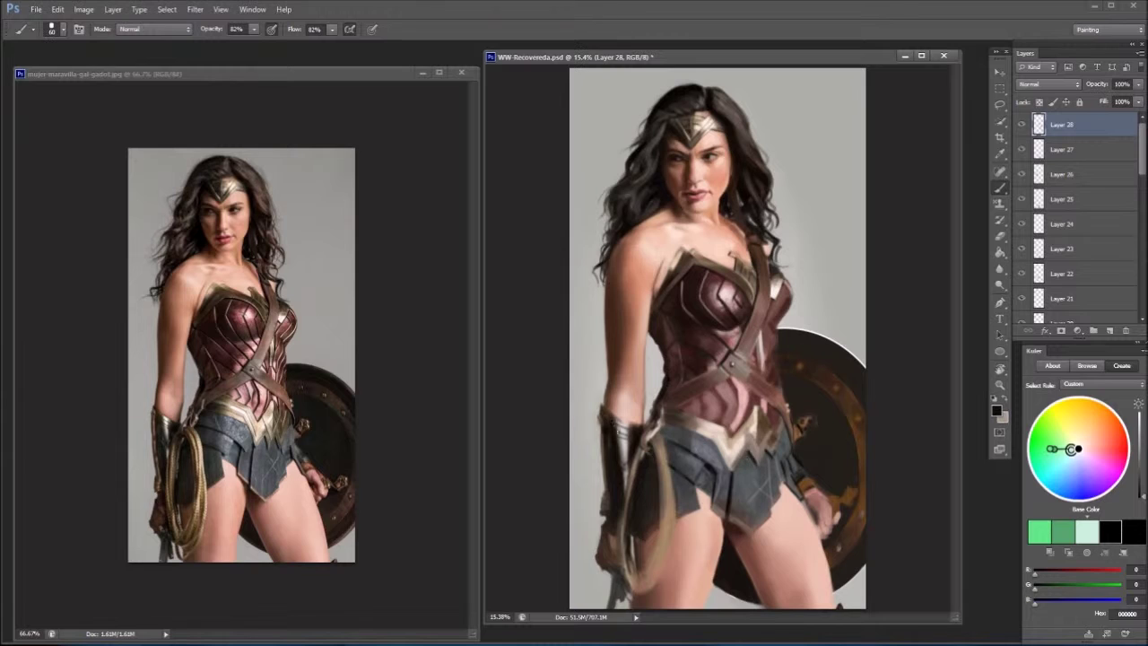
- Paint the near bracer's dark panel and edges, sampling tones from the arm and bracer
drag(630, 476, 633, 422)
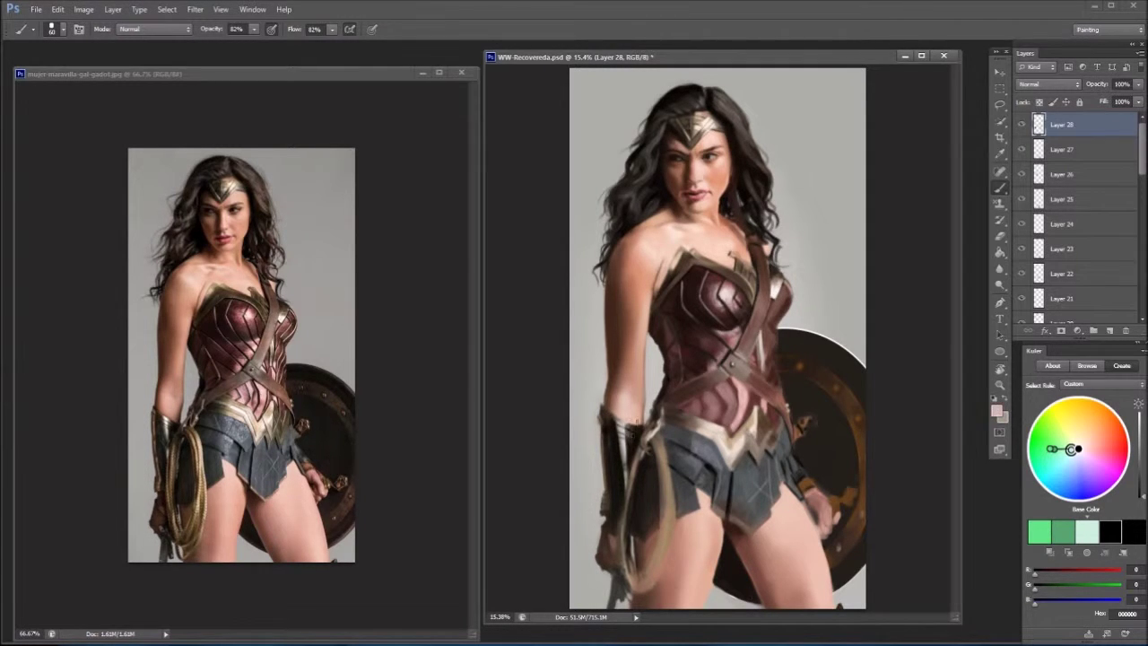
alt+click(636, 411)
drag(603, 420, 603, 453)
alt+click(612, 495)
drag(606, 495, 605, 419)
- Paint the bronze trim at the bracer's elbow end and along its outer edge with sampled tones
scroll(606, 458, up, 5)
mouse_move(682, 224)
mouse_down()
mouse_move(618, 256)
mouse_move(561, 313)
mouse_move(762, 202)
mouse_up()
key(r)
key(b)
alt+click(620, 294)
key(ctrl+z)
alt+click(813, 194)
drag(816, 175, 827, 229)
alt+click(816, 166)
mouse_move(816, 166)
mouse_down()
mouse_move(834, 148)
mouse_move(712, 235)
mouse_move(744, 199)
mouse_move(705, 213)
mouse_move(834, 144)
mouse_move(835, 193)
mouse_up()
alt+click(834, 146)
drag(719, 232, 696, 244)
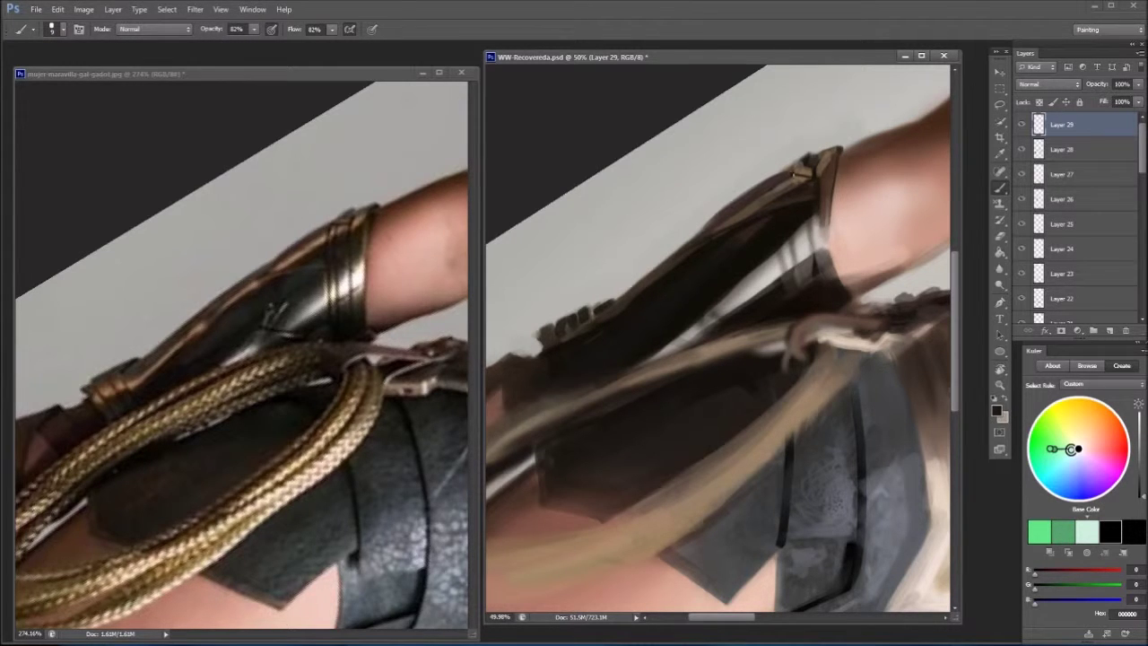
- Add thin dark lines across the bracer's silver highlight and paint its brown trim and wrist bands
drag(796, 235, 796, 280)
mouse_move(824, 217)
mouse_down()
mouse_move(818, 271)
mouse_move(813, 240)
mouse_up()
drag(750, 219, 621, 289)
mouse_move(580, 358)
mouse_down()
mouse_move(561, 341)
mouse_move(646, 296)
mouse_up()
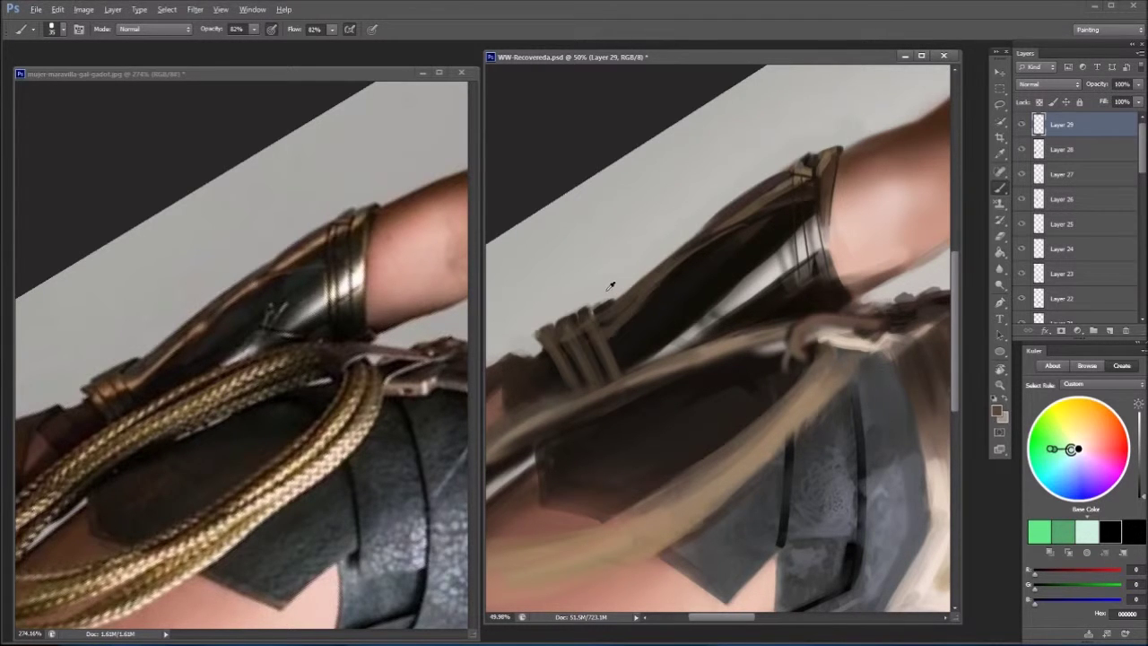
alt+click(528, 357)
drag(529, 358, 504, 361)
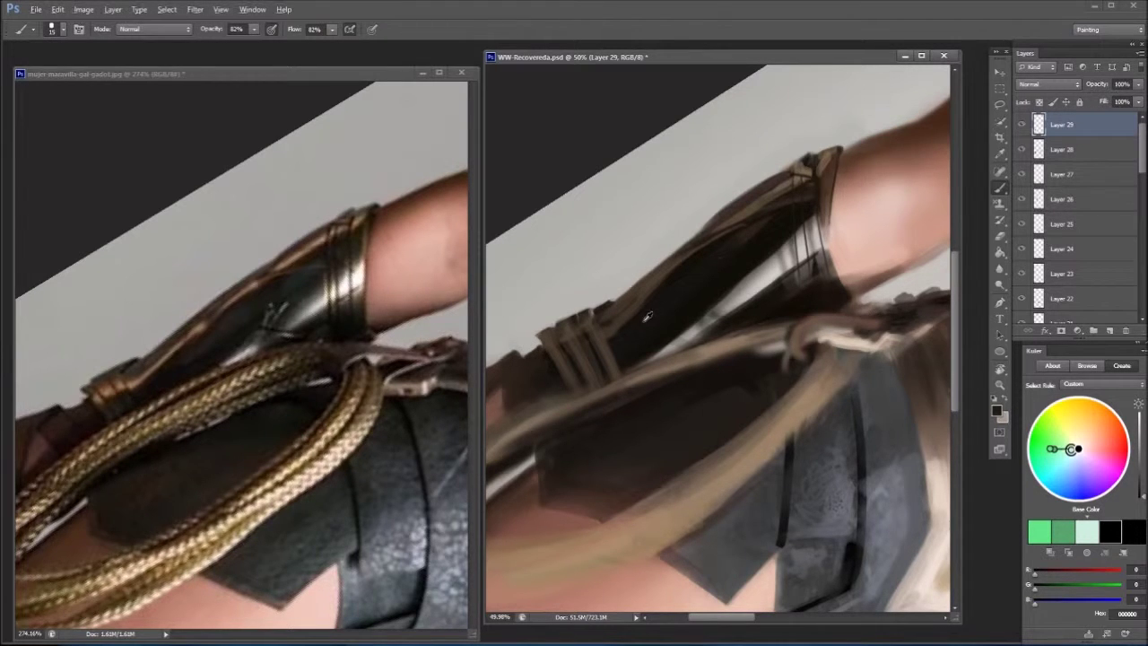
- Highlight the bracer's bronze trim and wrist bands with lighter browns using a fine brush
alt+click(637, 296)
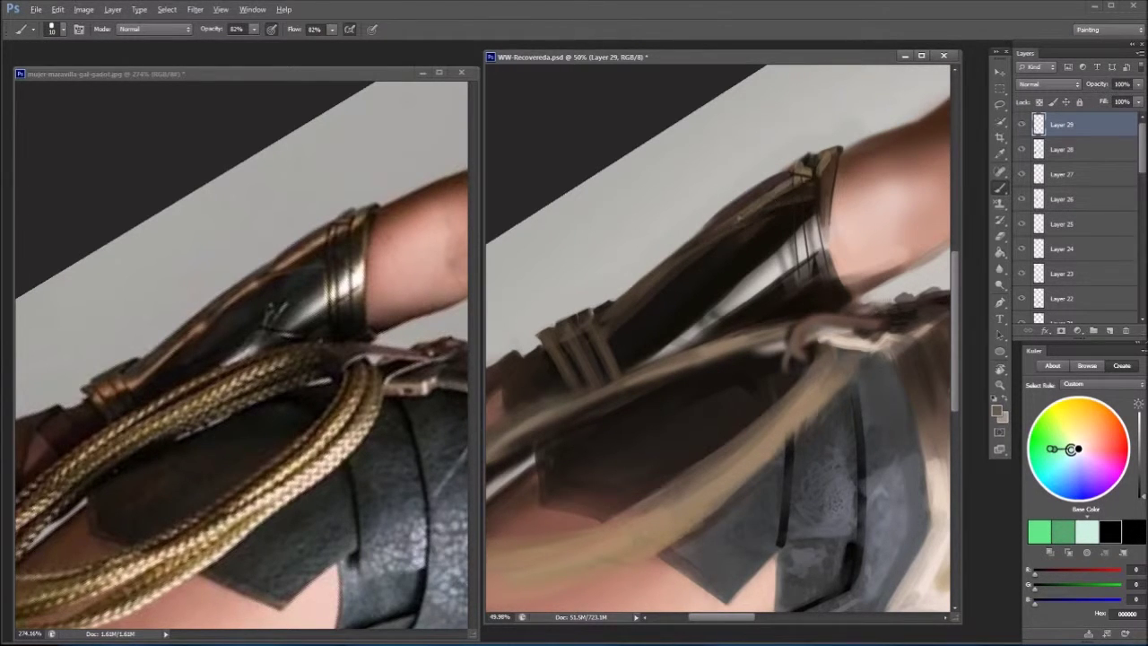
alt+click(607, 323)
mouse_move(552, 354)
mouse_down()
mouse_move(819, 162)
mouse_move(835, 289)
mouse_up()
alt+click(666, 286)
alt+click(684, 264)
alt+click(825, 158)
alt+click(721, 231)
- Paint bright silver highlights on the bracer's cuff and blend the long reflection down its dark panel
mouse_move(823, 208)
mouse_down()
mouse_move(819, 265)
mouse_move(809, 254)
mouse_move(797, 269)
mouse_up()
alt+click(815, 238)
alt+click(698, 244)
drag(813, 231, 793, 271)
alt+click(790, 243)
alt+click(782, 247)
mouse_move(786, 238)
mouse_down()
mouse_move(792, 269)
mouse_move(699, 321)
mouse_up()
alt+click(790, 240)
alt+click(762, 247)
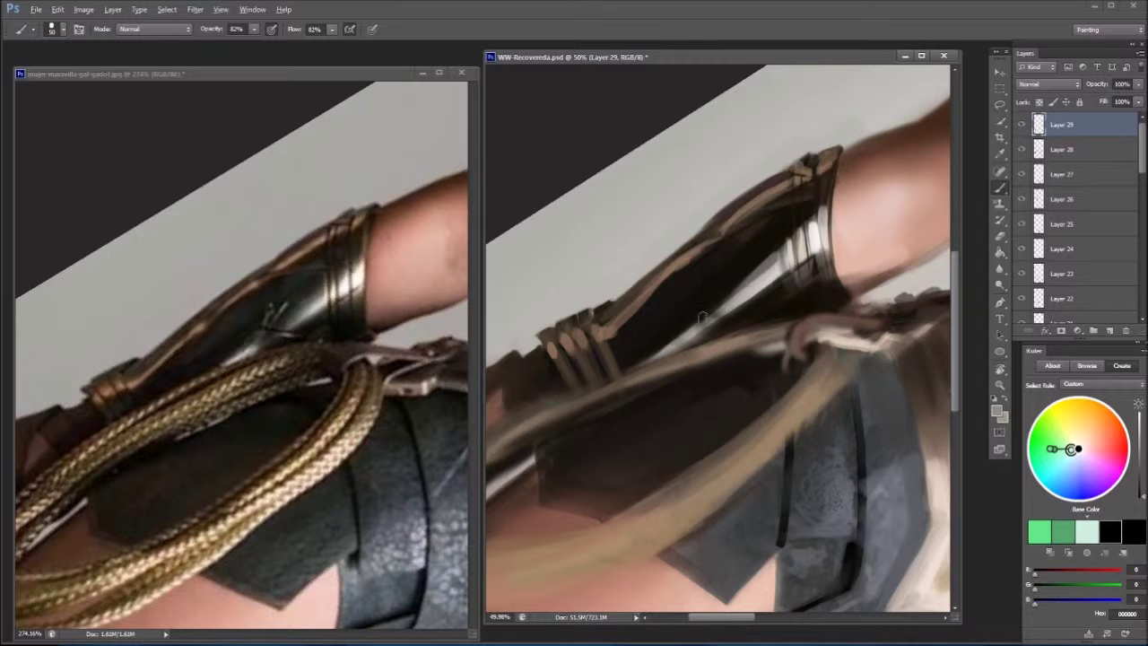
mouse_move(702, 315)
mouse_down()
mouse_move(756, 312)
mouse_move(718, 269)
mouse_up()
key(Escape)
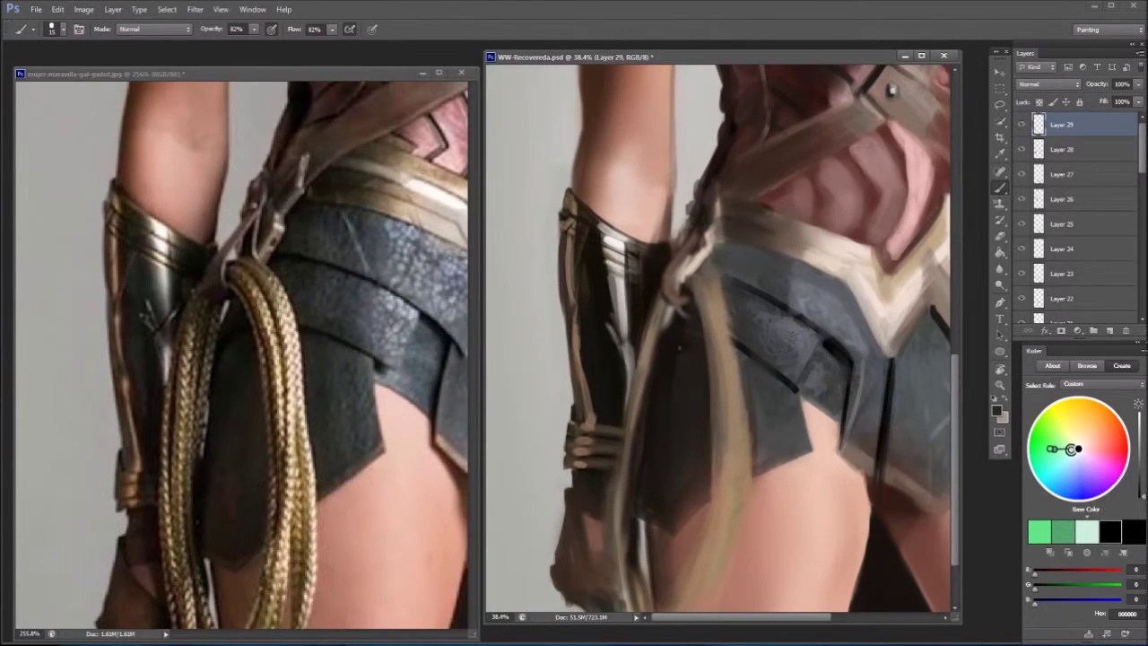
- On a new layer, sharpen the lower edge of the dark hip flap against the thigh with sampled tones
key(ctrl+shift+alt+n)
alt+click(776, 480)
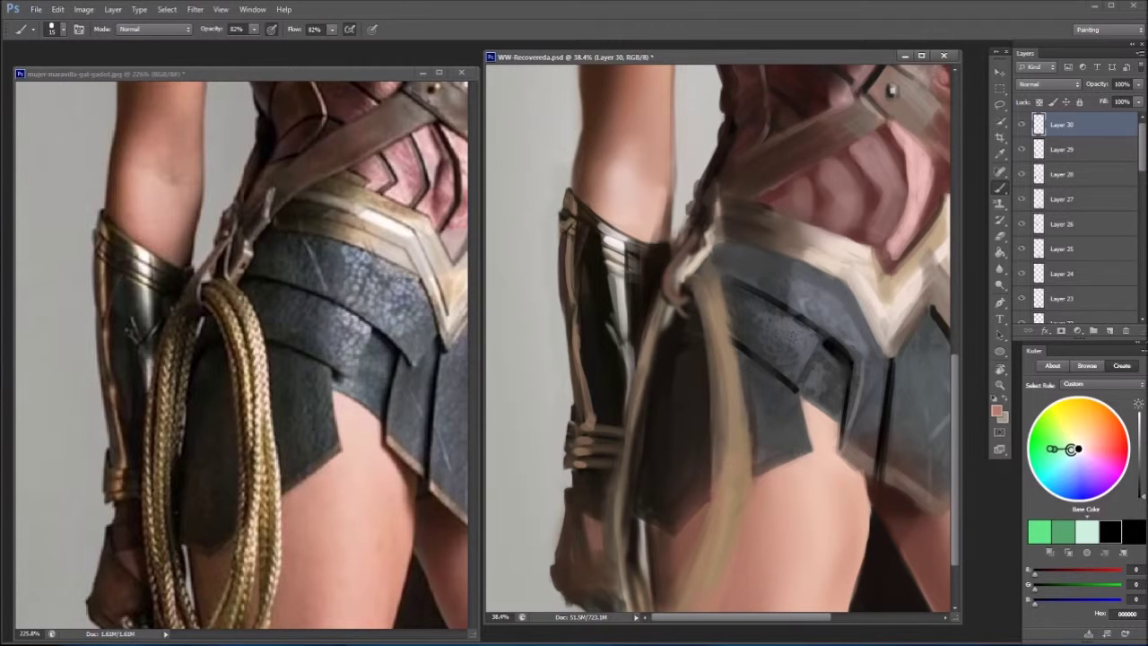
alt+click(292, 482)
alt+click(755, 475)
mouse_move(748, 468)
mouse_down()
mouse_move(742, 367)
mouse_move(748, 470)
mouse_up()
- Paint a pale lit edge down the front strand of the lasso
mouse_move(737, 351)
mouse_down()
mouse_move(749, 480)
mouse_move(767, 462)
mouse_move(723, 603)
mouse_up()
alt+click(753, 486)
drag(741, 466, 724, 599)
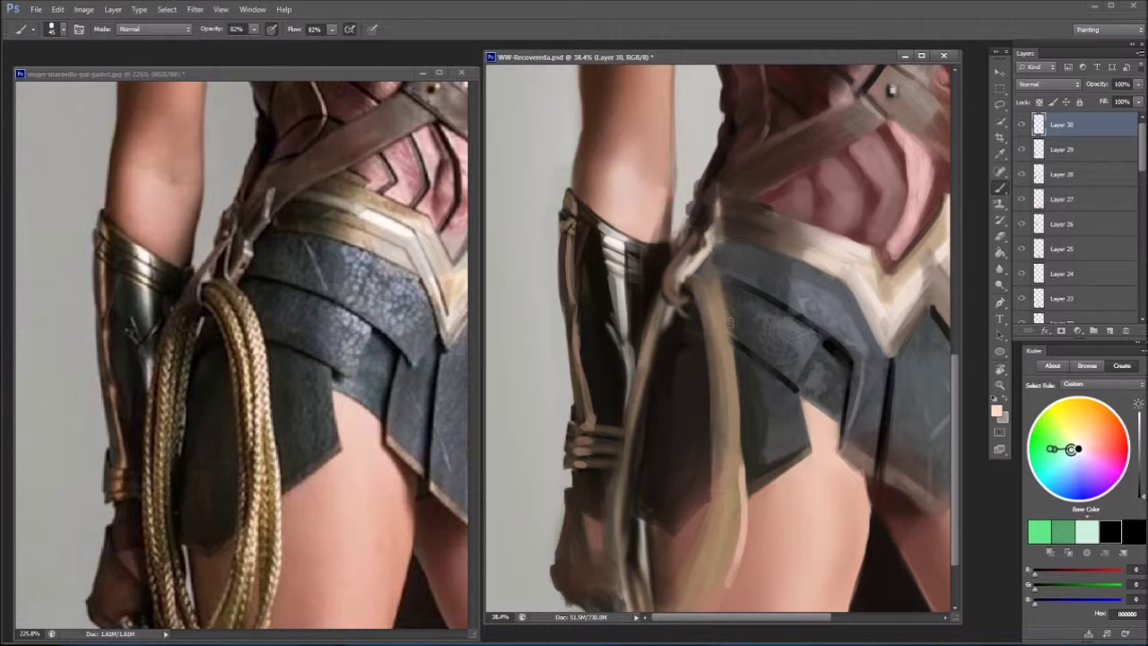
- Add braided texture along the lasso's front strand with fine light and dark strokes
drag(727, 325, 732, 583)
drag(717, 271, 723, 325)
alt+click(705, 274)
drag(703, 274, 708, 282)
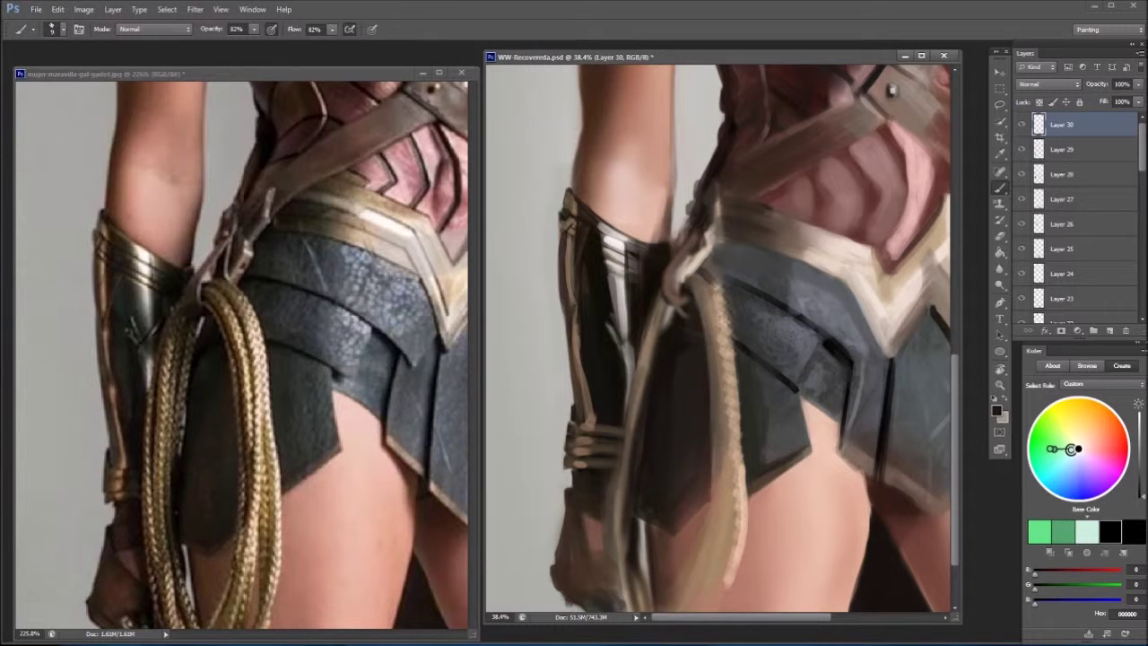
drag(708, 377, 687, 487)
- Sharpen the skirt flap edges above the near thigh with sampled skin and dark tones, using a 15 px brush
alt+click(687, 487)
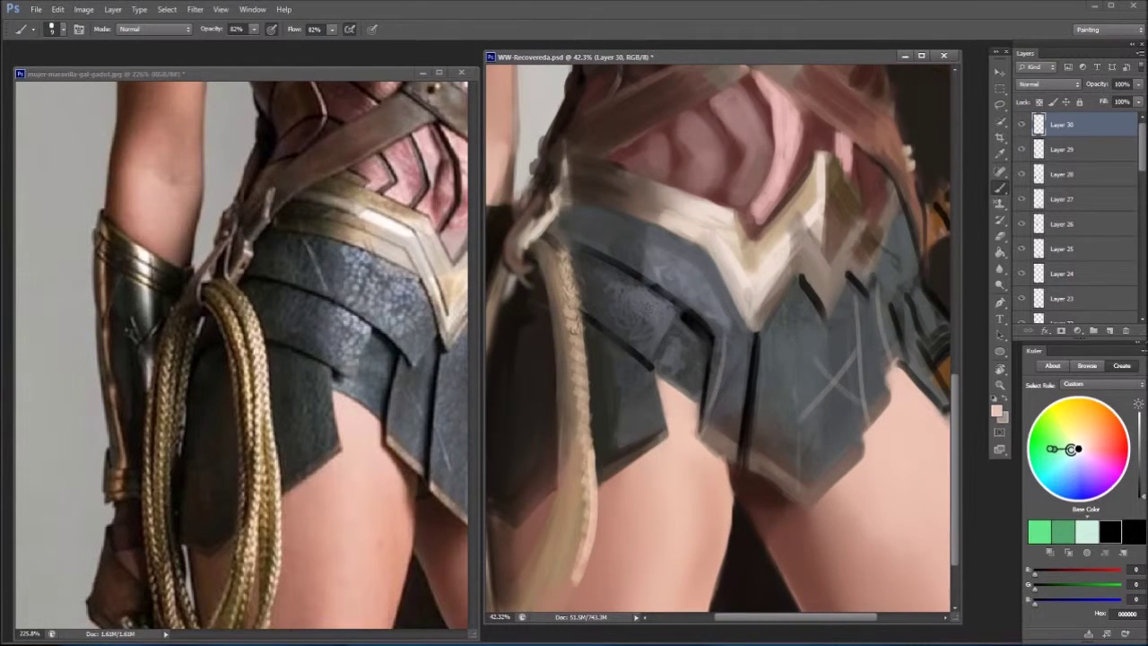
alt+click(664, 393)
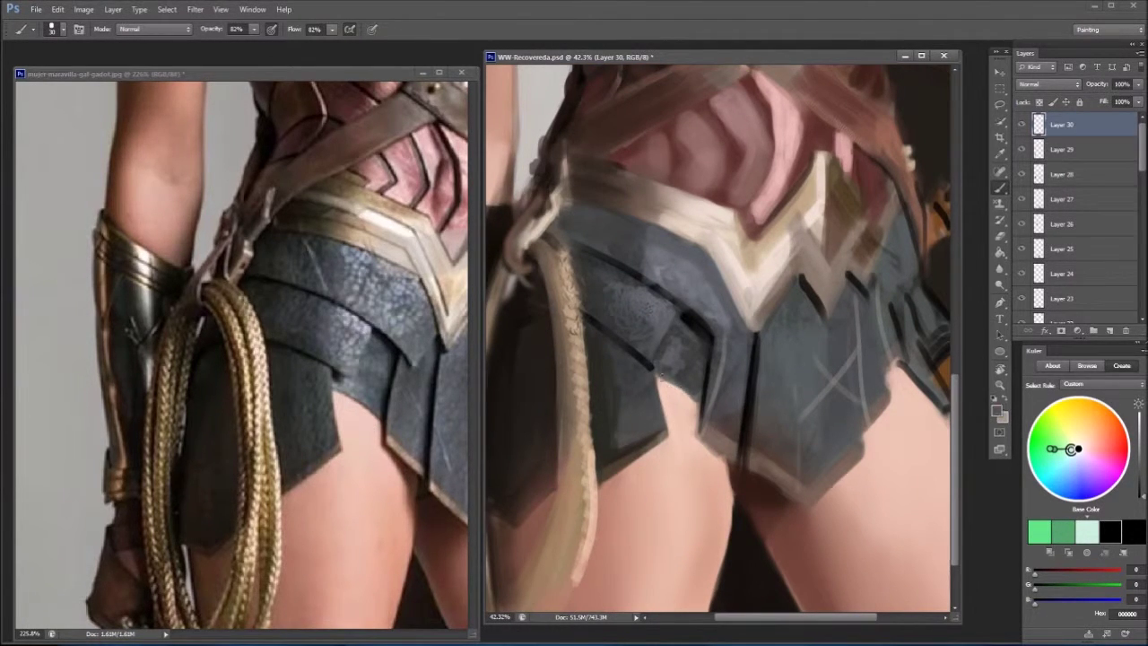
key(r)
drag(678, 392, 769, 377)
key(bracketleft)
key(bracketleft)
key(bracketleft)
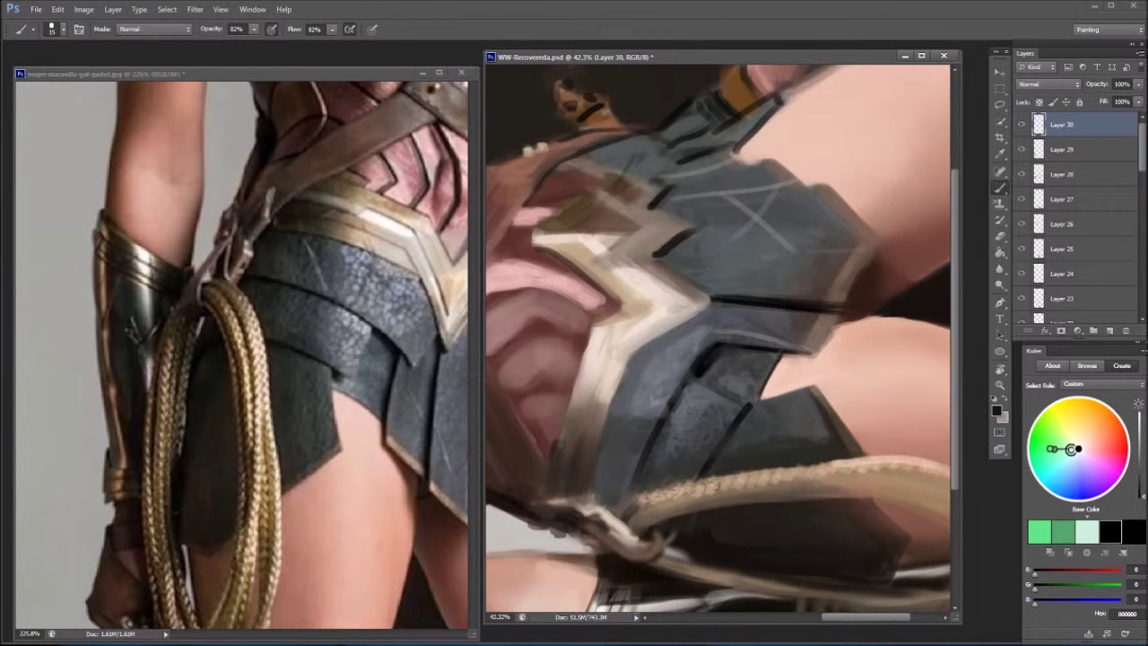
alt+click(802, 354)
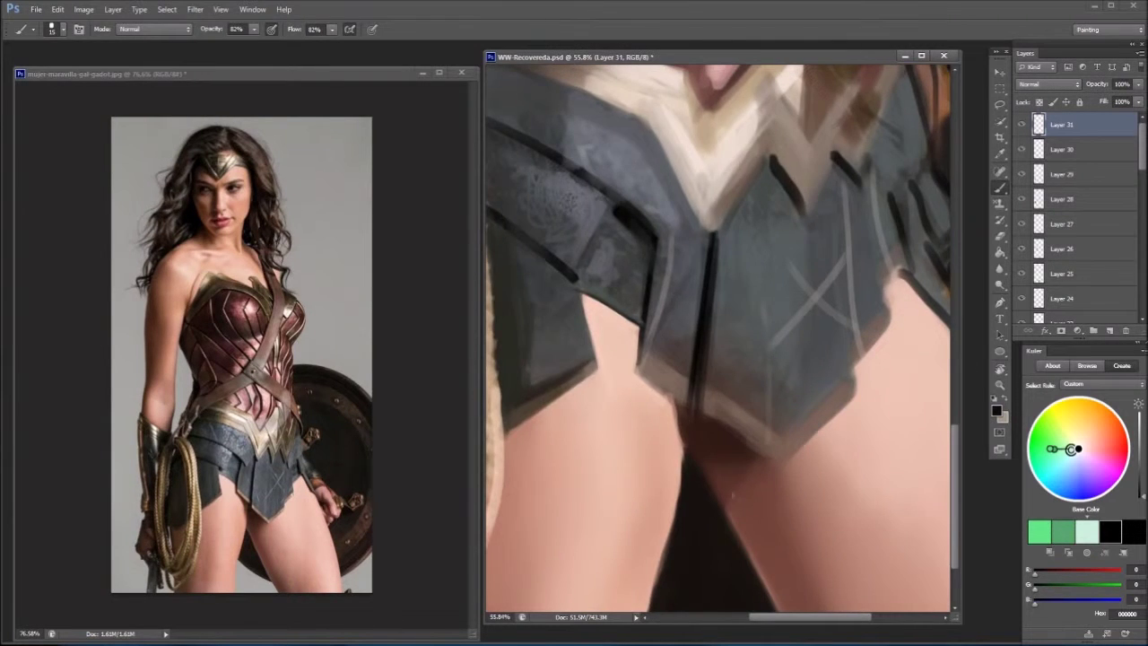
- Outline the lower edge of the skirt's central panels in black on Layer 31 with a 15 px brush
key(r)
mouse_move(733, 492)
mouse_down()
mouse_move(780, 484)
mouse_move(807, 462)
mouse_up()
drag(674, 414, 836, 419)
mouse_move(836, 419)
mouse_down()
mouse_move(664, 296)
mouse_move(760, 423)
mouse_up()
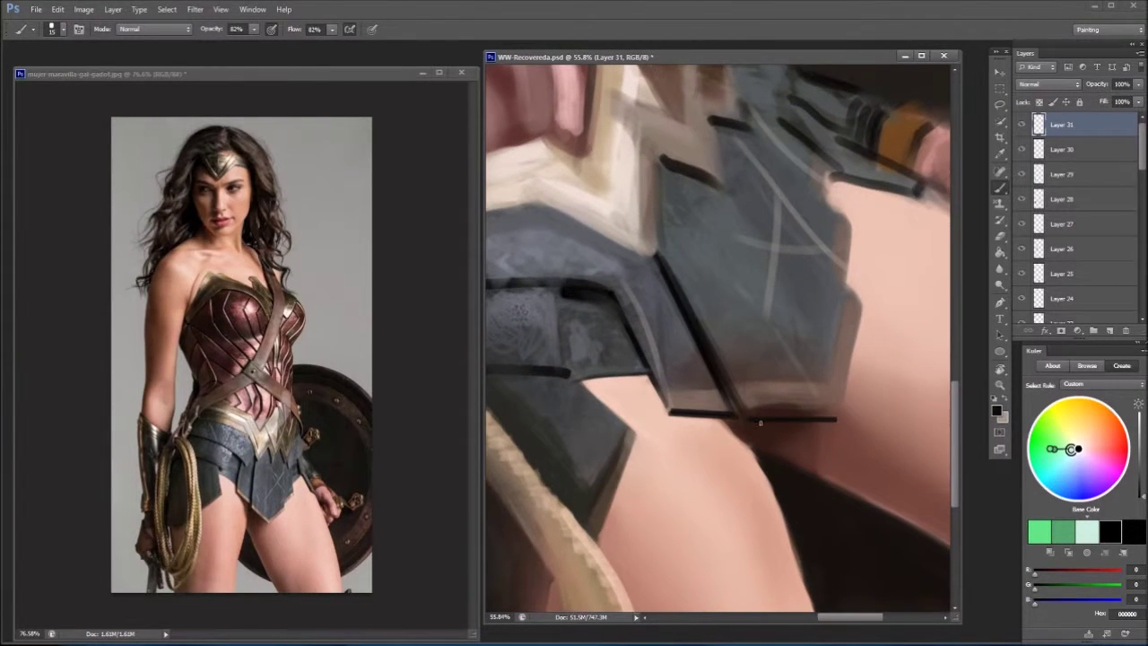
- Paint a light grey highlight along the hip panel's seam and straighten the flap's edge with sampled skin tone
mouse_move(764, 507)
mouse_down()
mouse_move(637, 249)
mouse_move(571, 310)
mouse_move(538, 269)
mouse_move(592, 327)
mouse_up()
alt+click(587, 234)
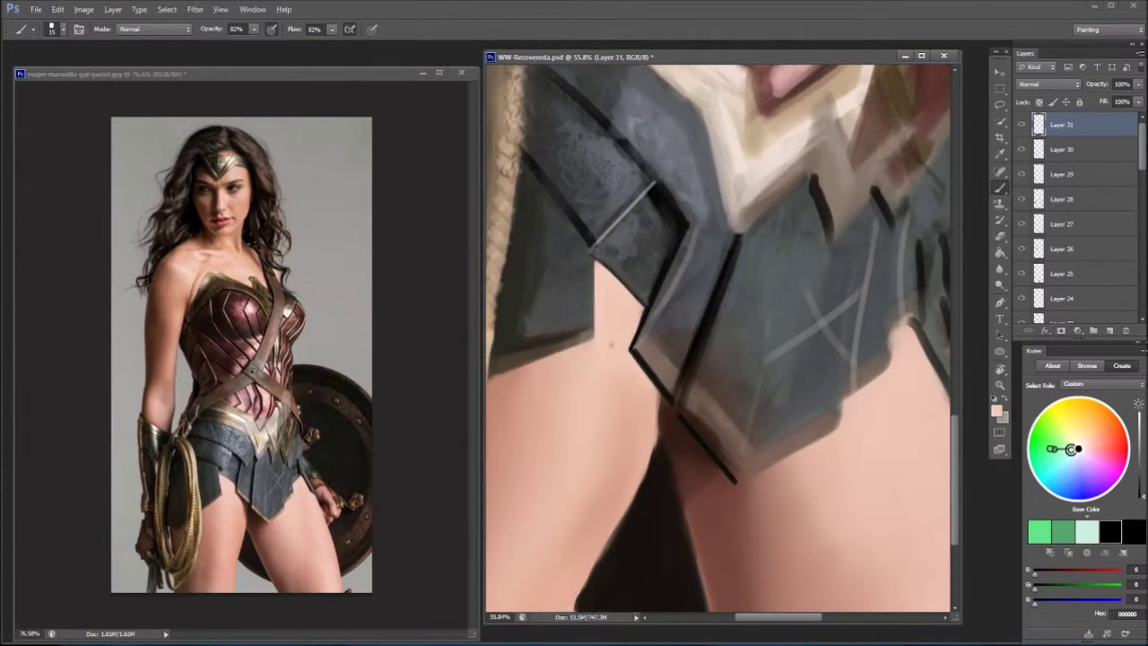
key(ctrl+0)
- Add fine details to the skirt and lower corset on the shield side using black and sampled tones
key(d)
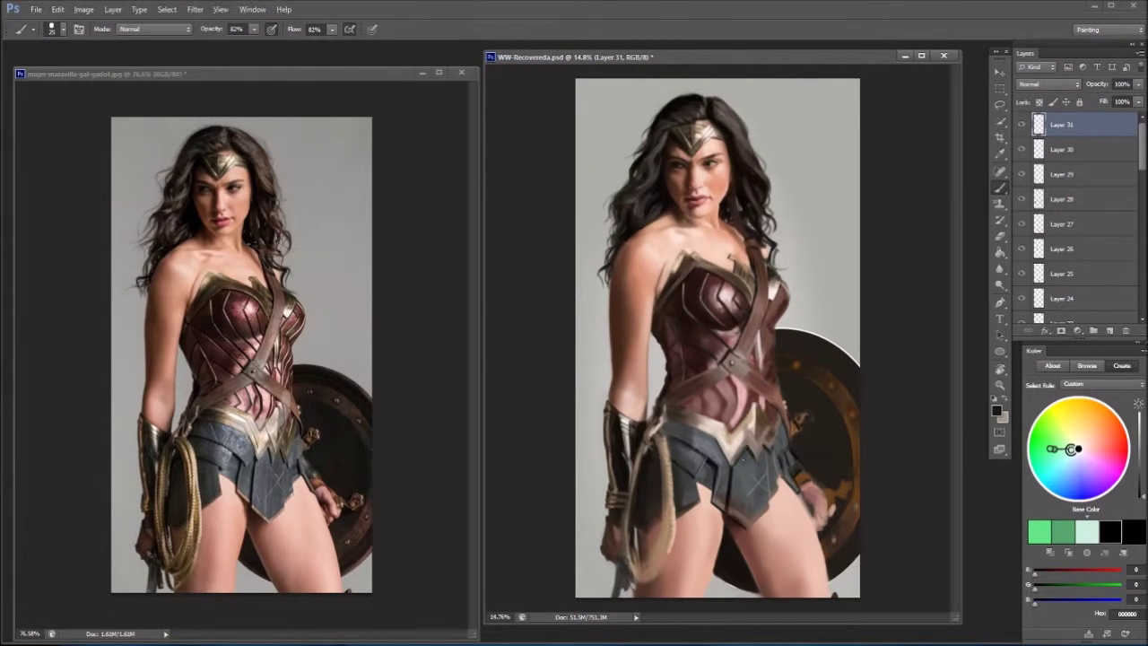
alt+click(771, 445)
key(d)
key(x)
mouse_move(753, 416)
mouse_down()
mouse_move(722, 396)
mouse_move(727, 426)
mouse_move(813, 380)
mouse_up()
- Blend the corset and chest strap shading with a larger soft brush and sampled tones, and add a new layer
key(bracketright)
key(bracketright)
key(bracketright)
key(bracketright)
alt+click(776, 289)
alt+click(772, 291)
alt+click(762, 263)
alt+click(766, 297)
alt+click(692, 385)
click(1110, 330)
key(i)
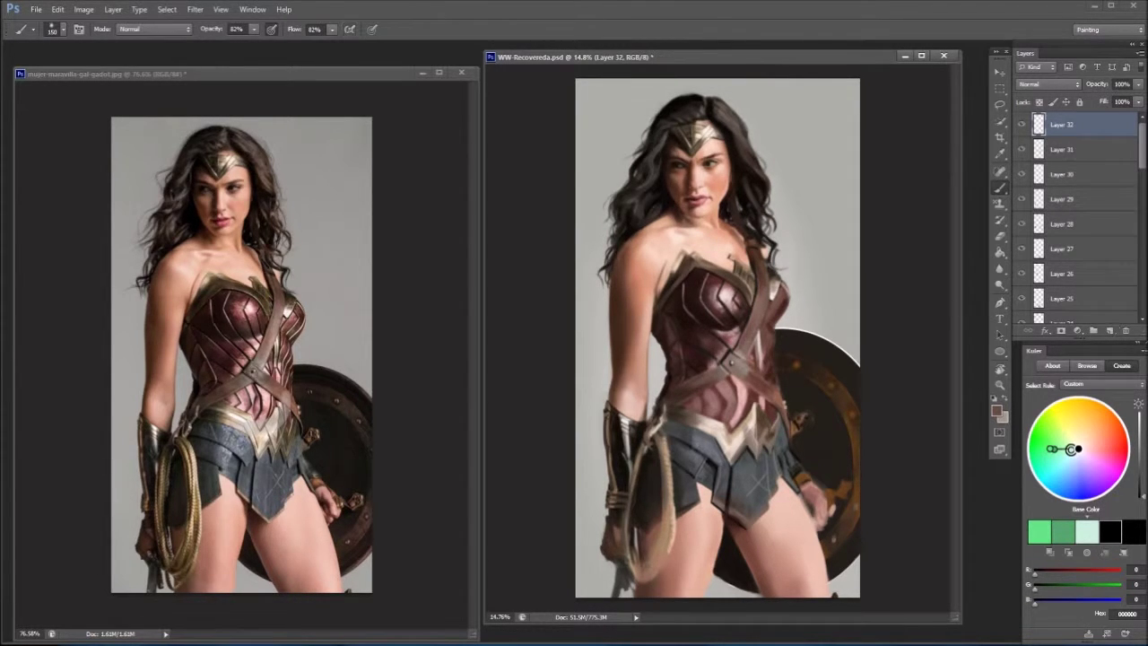
- Paint soft pink highlights over the corset's midriff on Layer 32 with the 150 px brush
click(996, 410)
drag(227, 395, 228, 422)
click(87, 326)
key(Return)
key(b)
click(995, 410)
click(717, 377)
key(Return)
key(e)
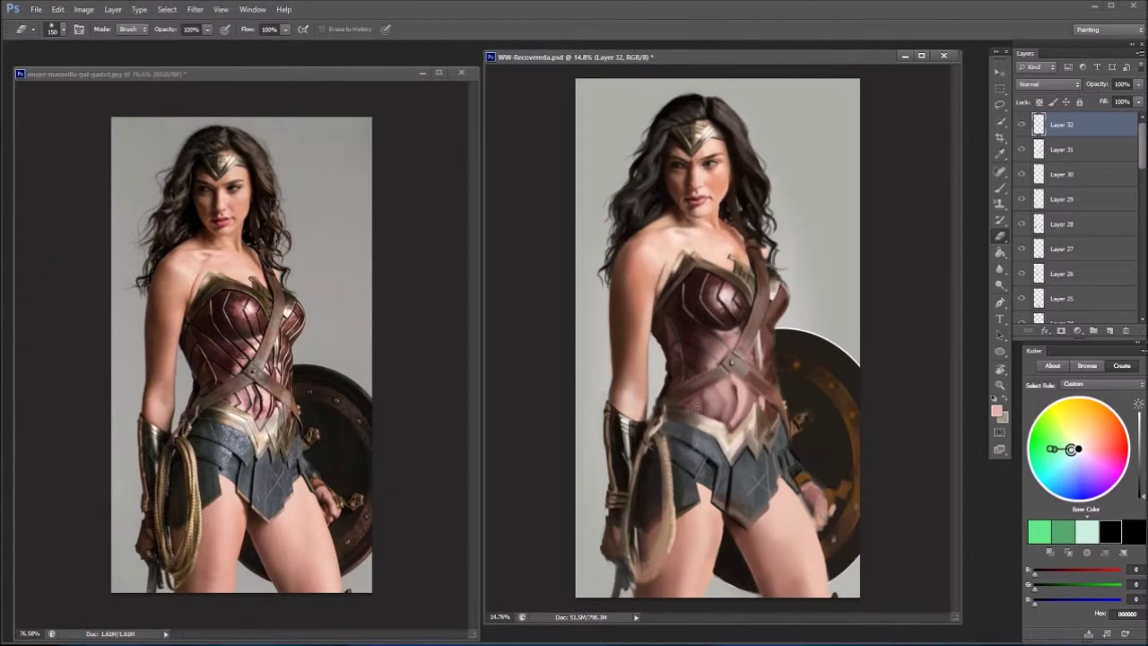
- Try Linear Dodge and other blend modes on Layer 32's corset highlights
click(1047, 83)
click(1041, 247)
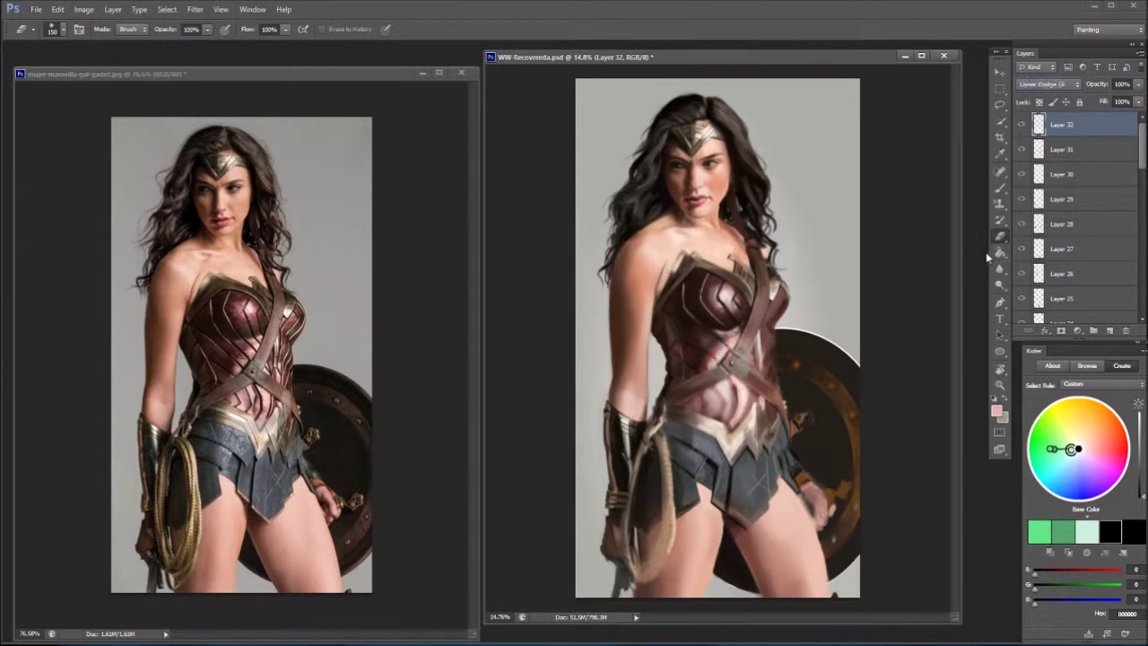
key(Down)
key(Down)
key(Down)
key(Down)
key(Down)
key(Down)
key(shift+alt+n)
key(b)
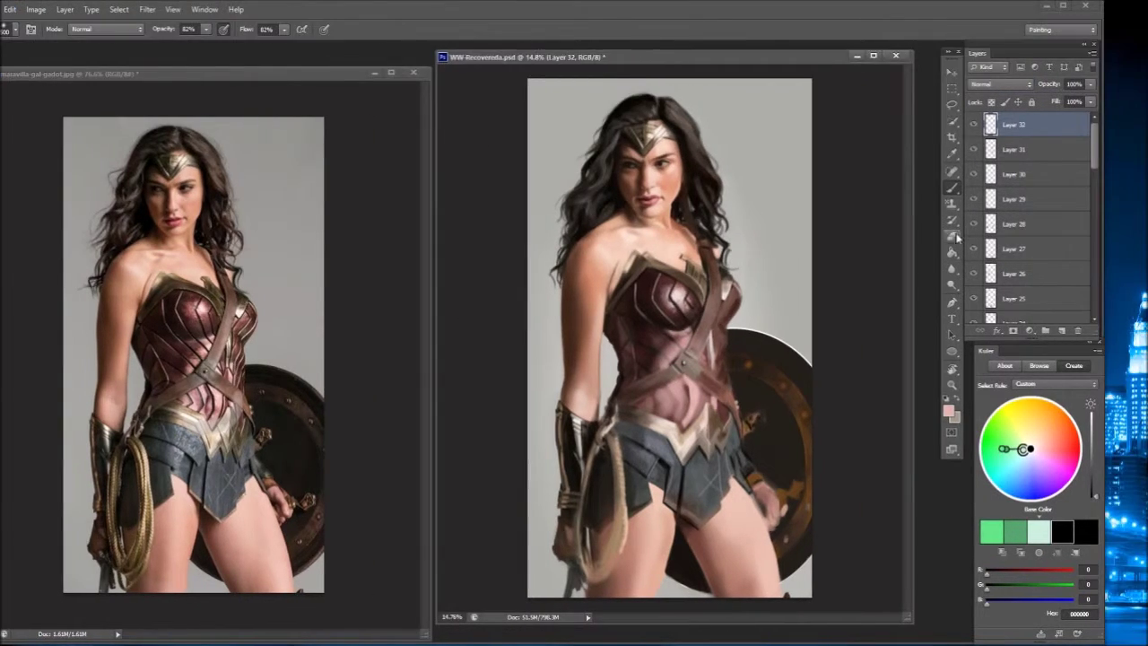
- Soften the corset highlights by erasing the excess and lowering Layer 32's opacity to 36%
key(e)
drag(673, 390, 674, 413)
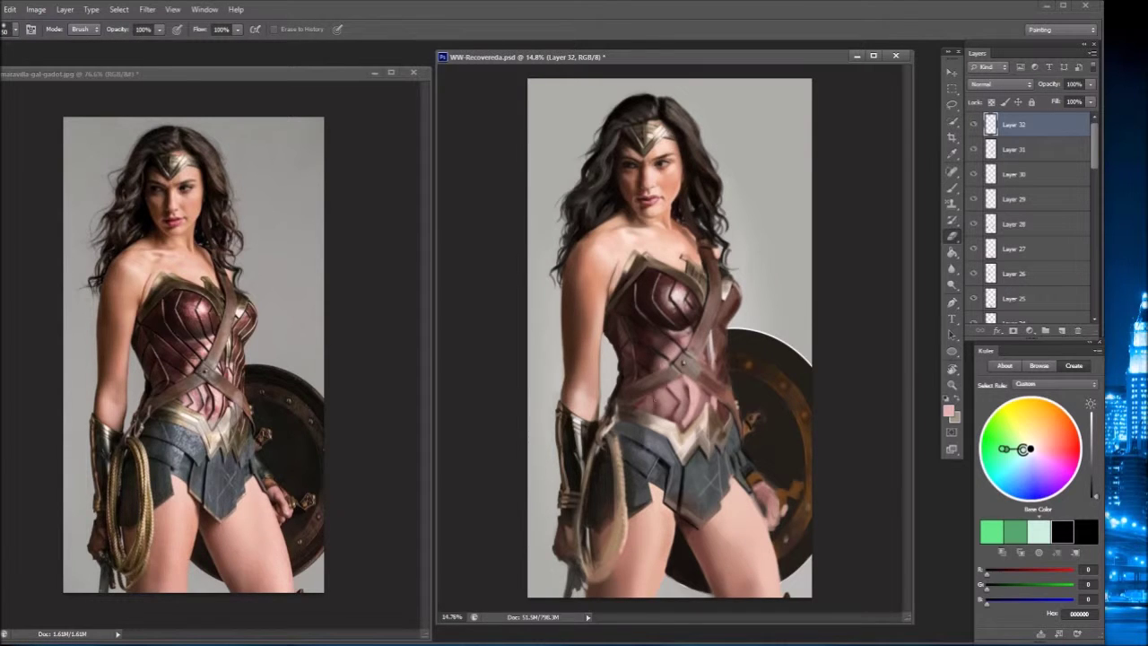
drag(1091, 83, 1055, 100)
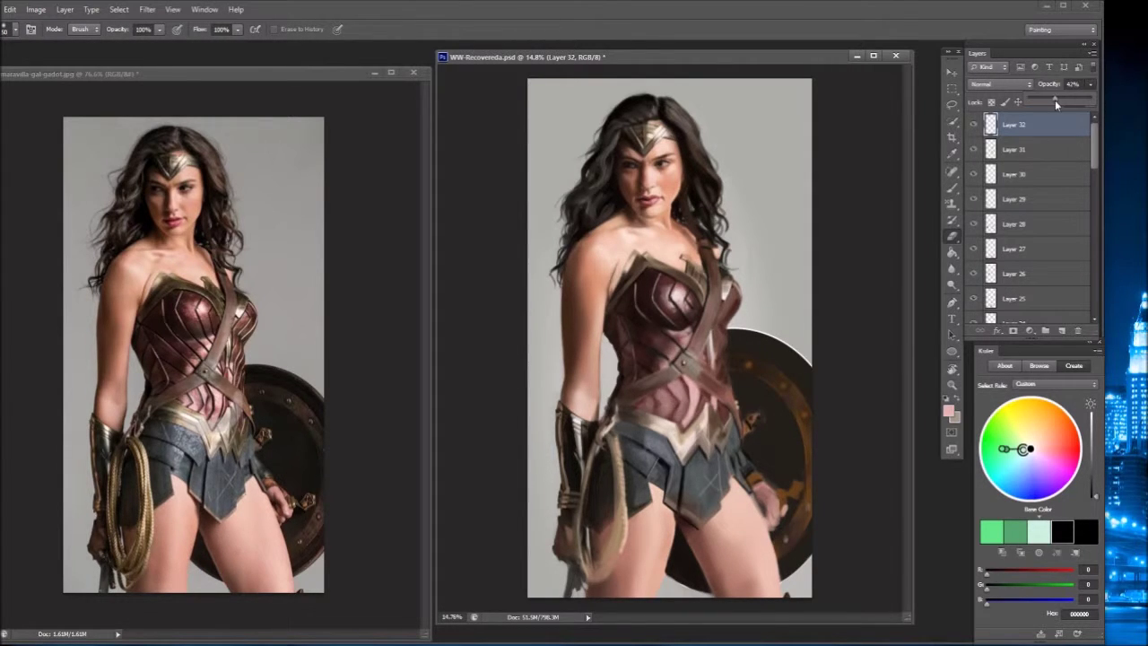
- Flatten the image and duplicate the background layer
click(64, 9)
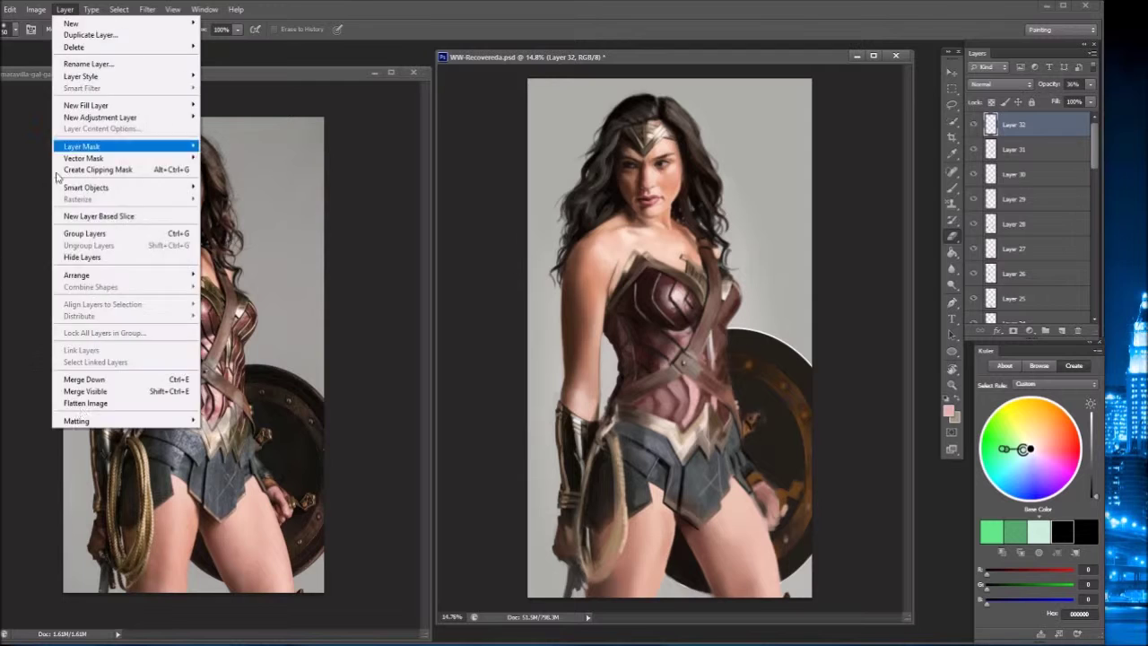
click(102, 403)
click(651, 199)
- Select the gold trim above the central breast cup with the Lasso tool
key(l)
mouse_move(698, 285)
mouse_down()
mouse_move(697, 313)
mouse_move(642, 254)
mouse_up()
click(65, 9)
mouse_move(10, 9)
click(24, 259)
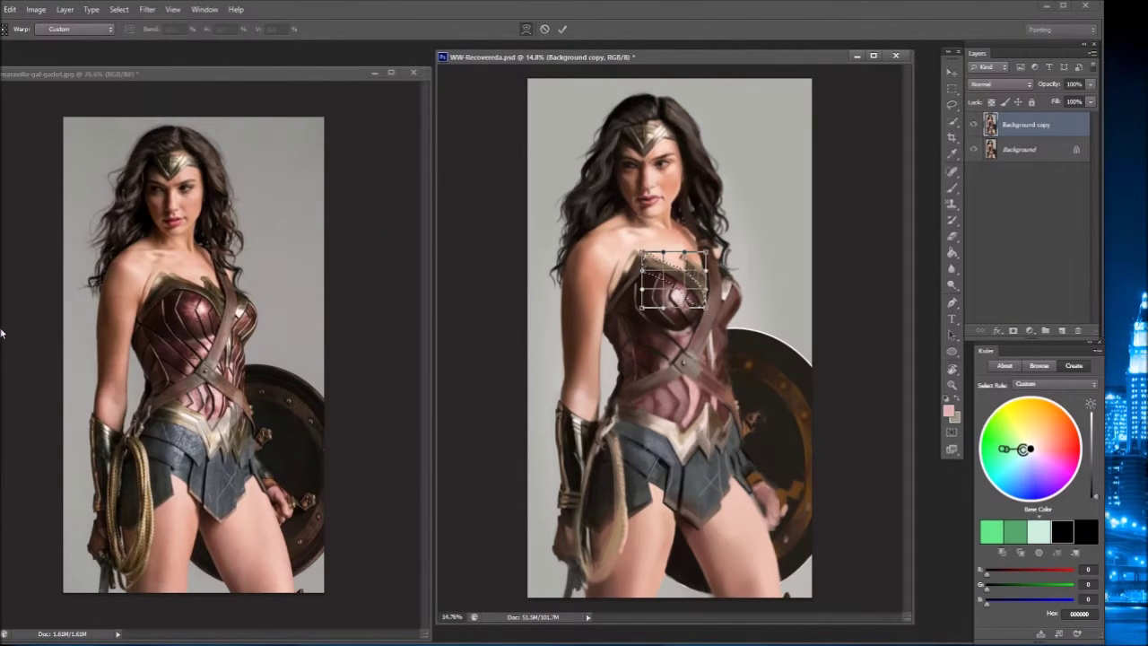
scroll(668, 296, up, 5)
scroll(206, 296, up, 5)
drag(652, 331, 650, 328)
- Warp the selected gold trim into a rounder arc over the breast cup and clear the selection
click(10, 9)
click(141, 257)
click(10, 9)
mouse_move(27, 257)
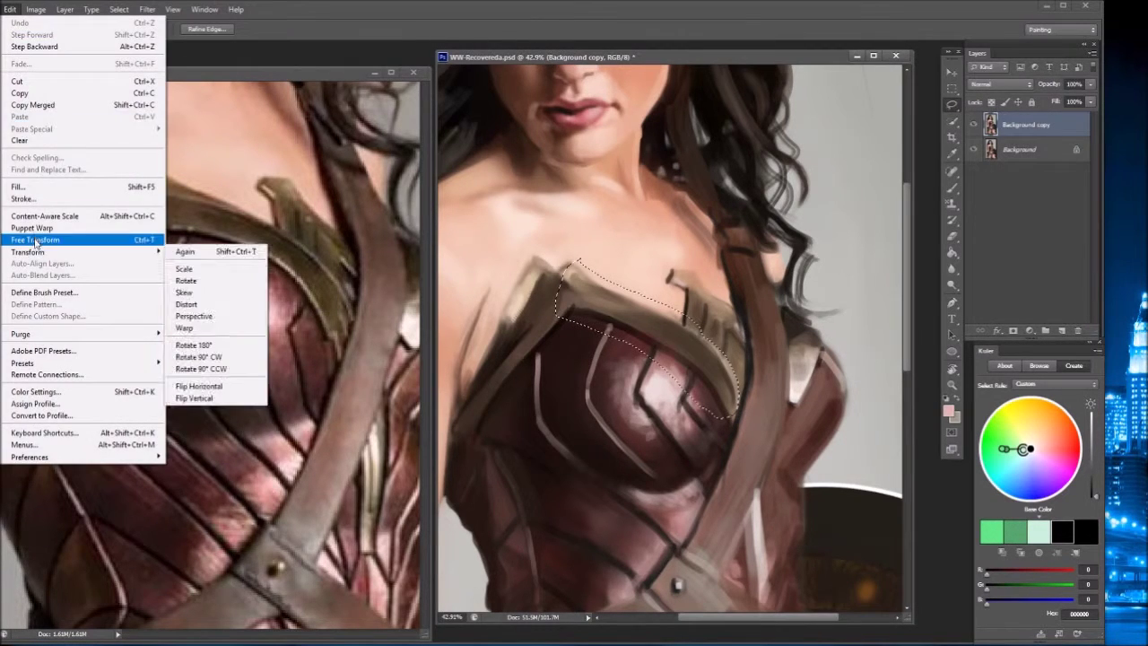
click(197, 303)
drag(583, 368, 726, 204)
drag(574, 269, 628, 260)
drag(681, 296, 669, 348)
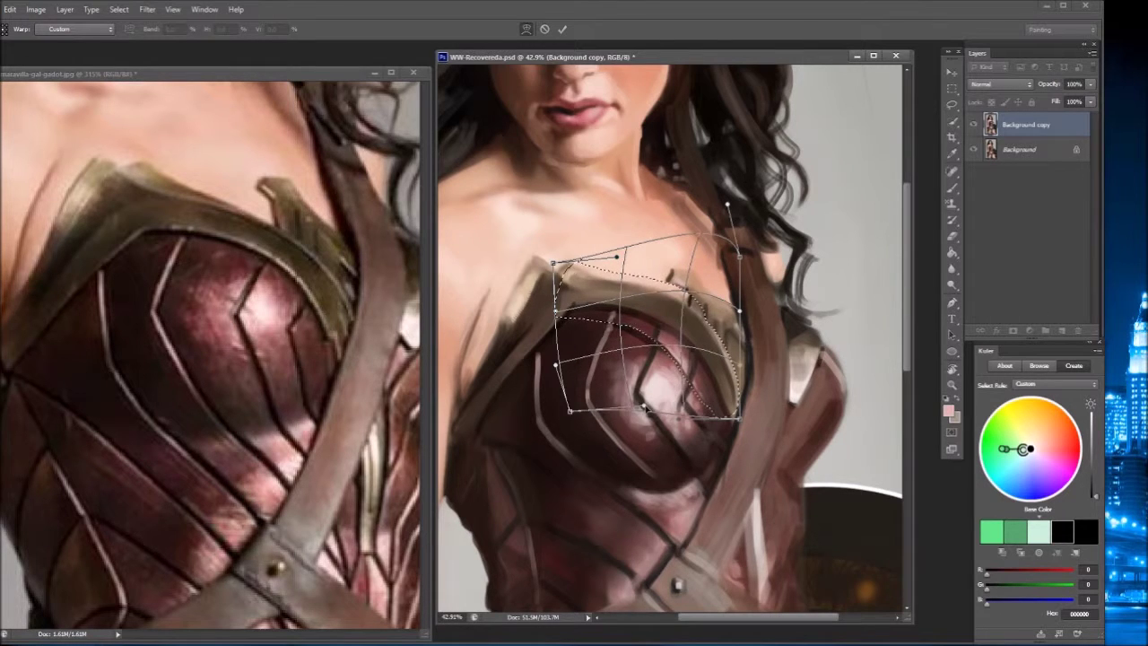
click(562, 28)
key(ctrl+d)
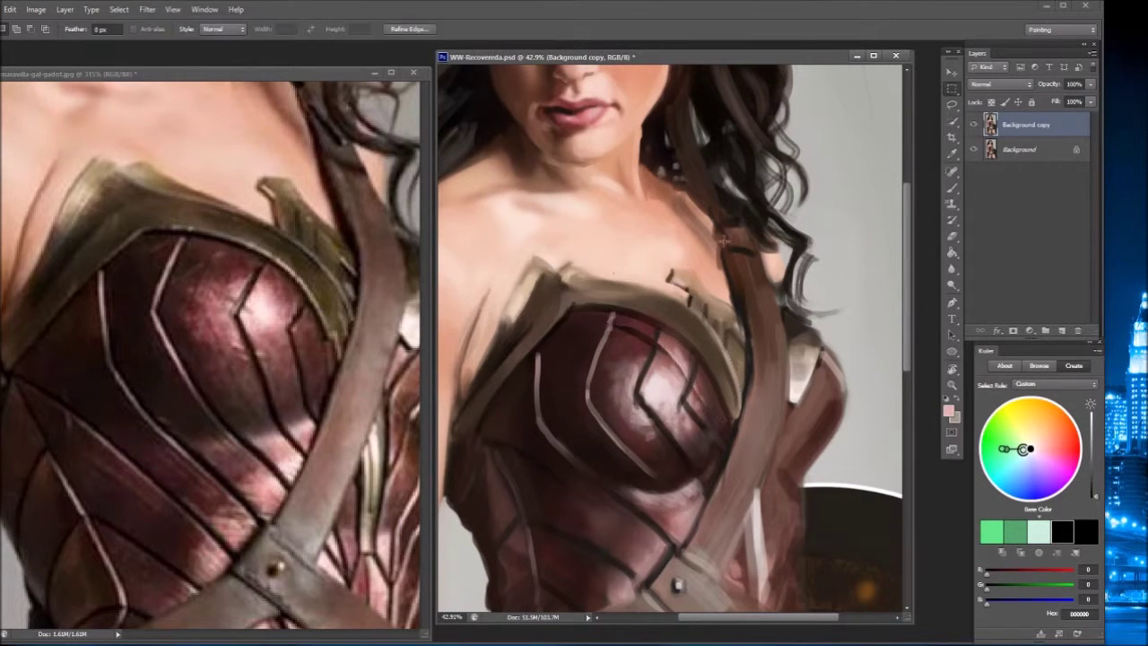
- Add a new layer and clean up the gold trim's upper edge against the chest with sampled skin and trim tones
key(ctrl+shift+alt+n)
click(981, 299)
key(e)
key(b)
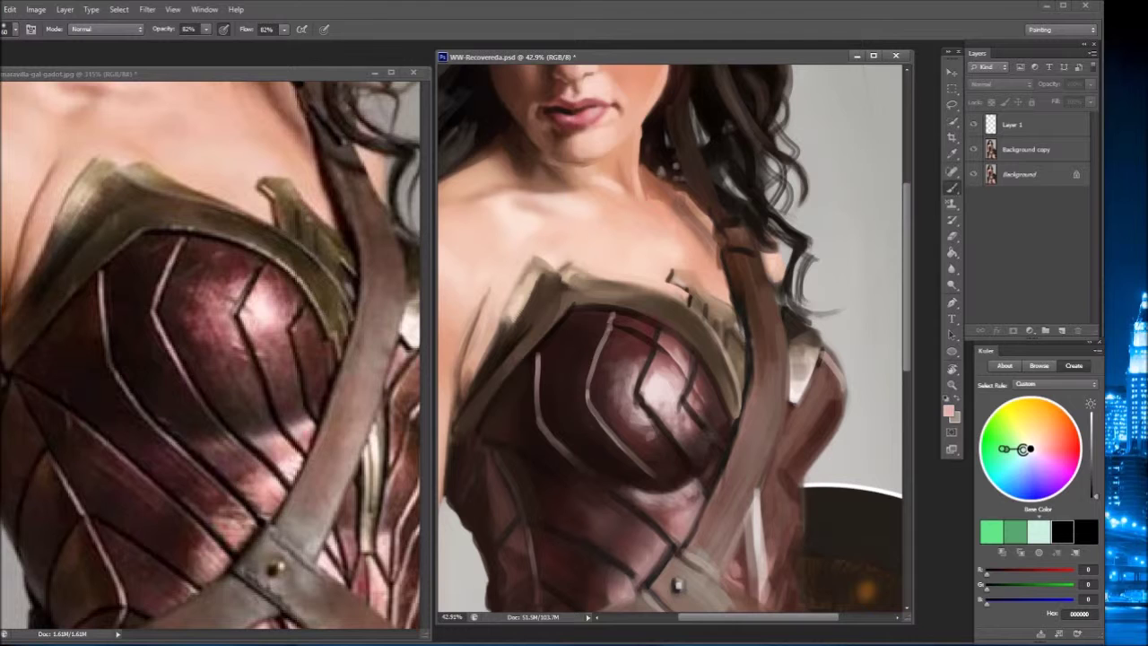
key(alt+period)
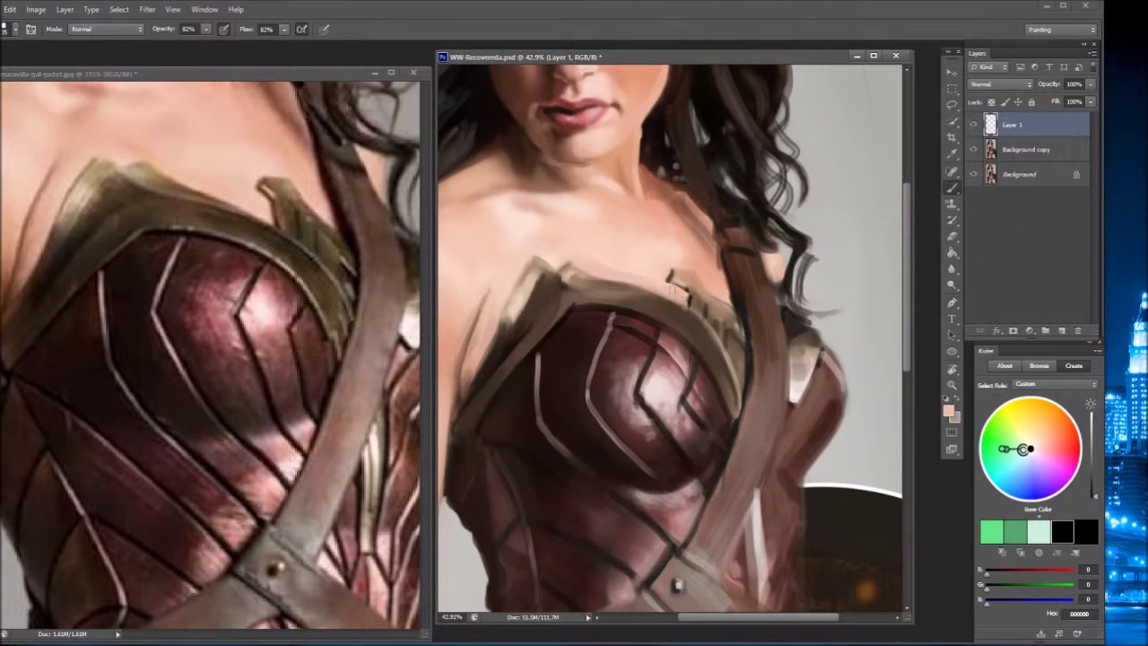
key(r)
drag(594, 264, 642, 342)
alt+click(610, 421)
alt+click(601, 437)
alt+click(625, 333)
alt+click(633, 320)
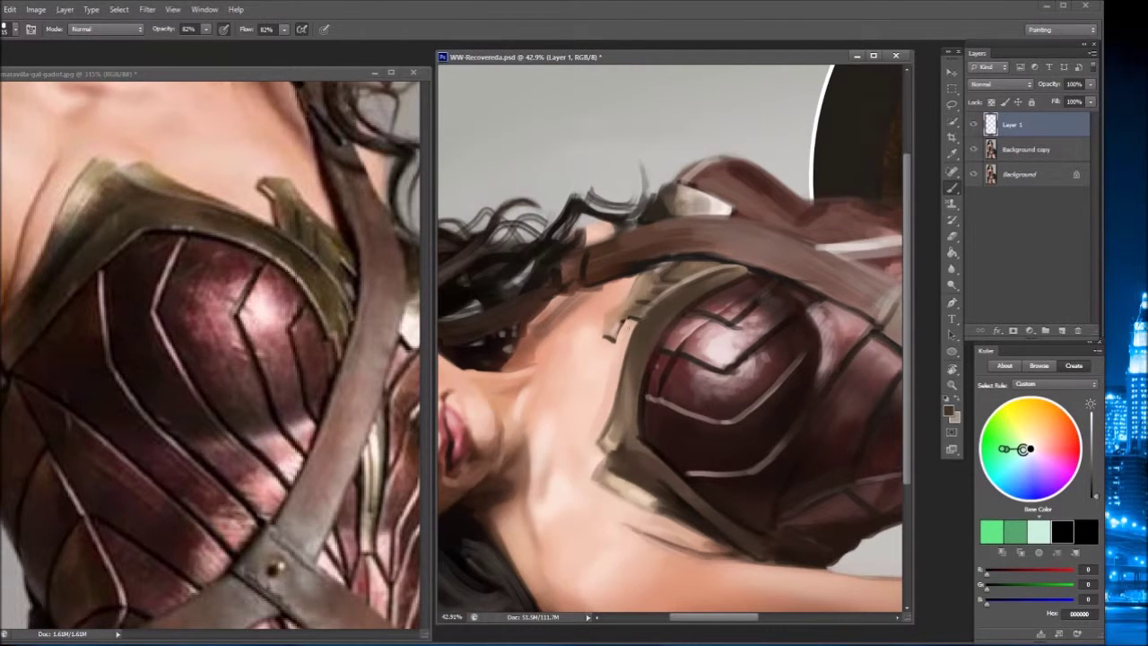
- Reshape the small pointed trim ornament beside the shoulder strap with sampled gold and brown tones
key(Escape)
alt+click(668, 269)
mouse_move(668, 282)
mouse_down()
mouse_move(687, 301)
mouse_move(696, 274)
mouse_move(731, 316)
mouse_move(713, 325)
mouse_up()
alt+click(688, 301)
alt+click(672, 282)
alt+click(671, 269)
mouse_move(673, 269)
mouse_down()
mouse_move(691, 261)
mouse_move(737, 314)
mouse_up()
alt+click(701, 258)
alt+click(717, 286)
alt+click(627, 251)
- Repaint the skin and shadow between the armpit and the outer gold trim with sampled tones
drag(504, 278, 453, 421)
alt+click(471, 372)
alt+click(481, 379)
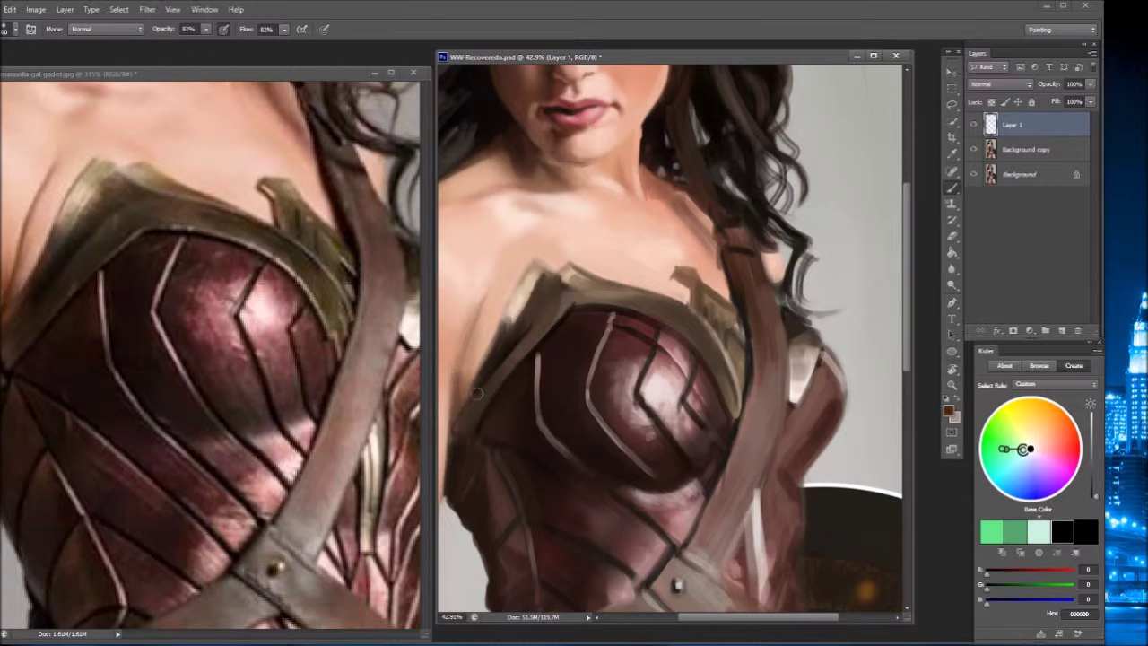
drag(477, 376, 449, 440)
alt+click(466, 385)
drag(477, 312, 462, 372)
alt+click(480, 376)
drag(491, 292, 462, 376)
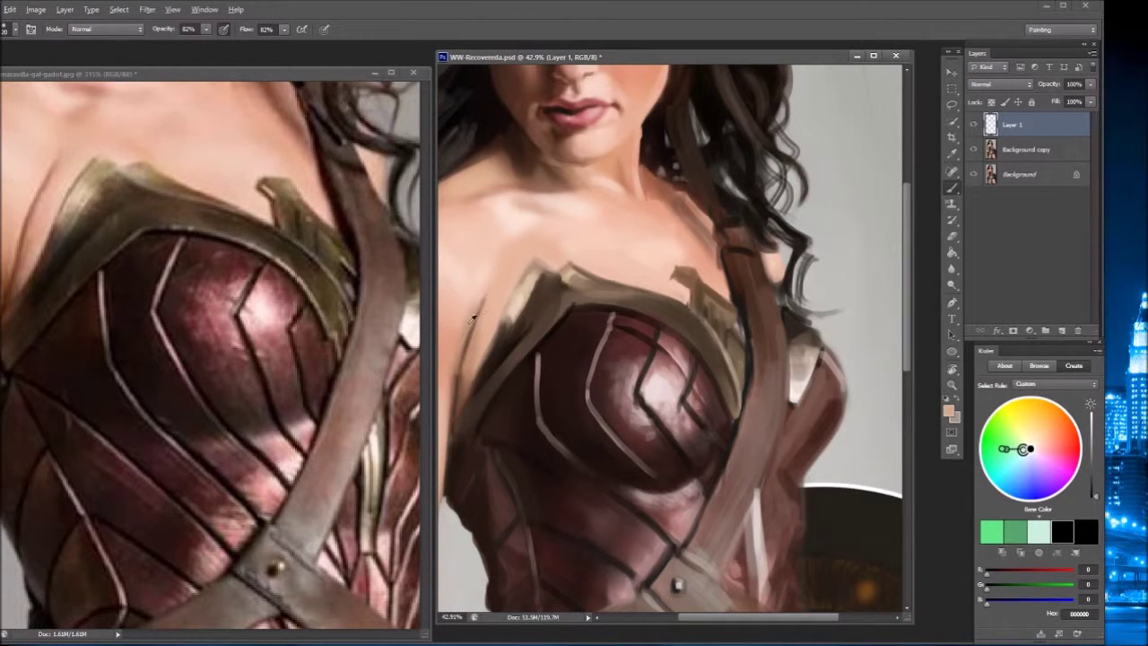
- Brighten the outer trim's peak and the trim edge near the strap, sampling gold from the reference photo
drag(517, 311, 504, 345)
alt+click(529, 288)
alt+click(538, 280)
mouse_move(537, 276)
mouse_down()
mouse_move(525, 309)
mouse_move(542, 280)
mouse_move(511, 314)
mouse_move(520, 336)
mouse_up()
drag(735, 341, 745, 405)
alt+click(150, 195)
alt+click(502, 321)
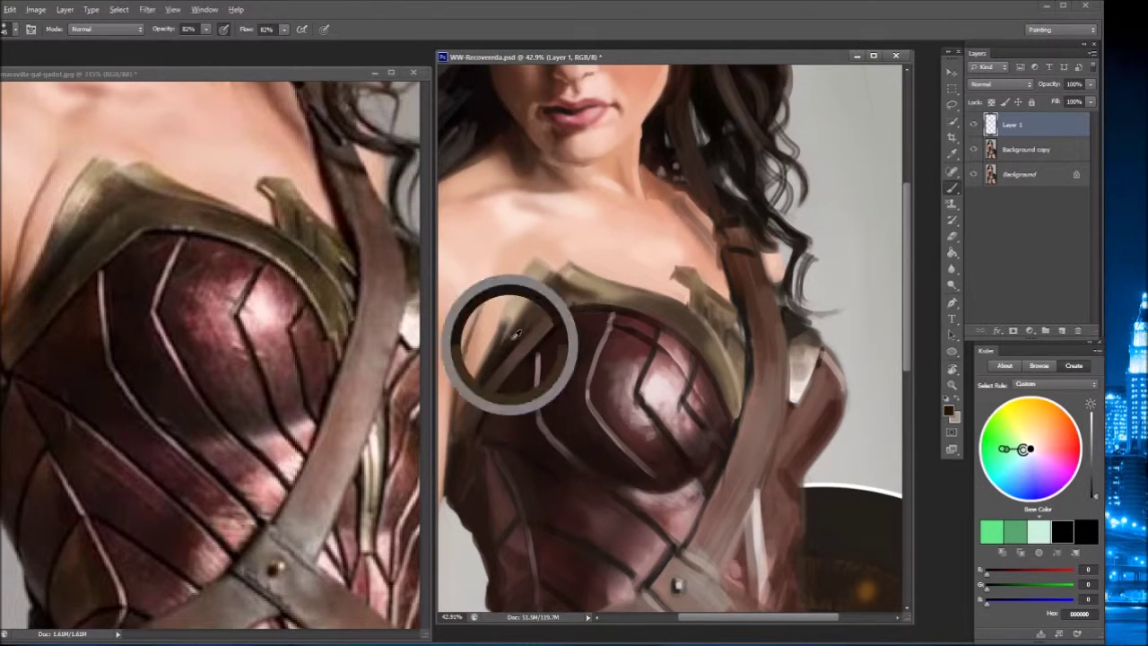
- Shade the outer gold trim with dark olive tones and sharpen its peak against the skin
drag(509, 359, 489, 395)
drag(532, 325, 495, 374)
alt+click(553, 303)
alt+click(552, 282)
mouse_move(538, 287)
mouse_down()
mouse_move(583, 284)
mouse_move(514, 287)
mouse_up()
alt+click(529, 269)
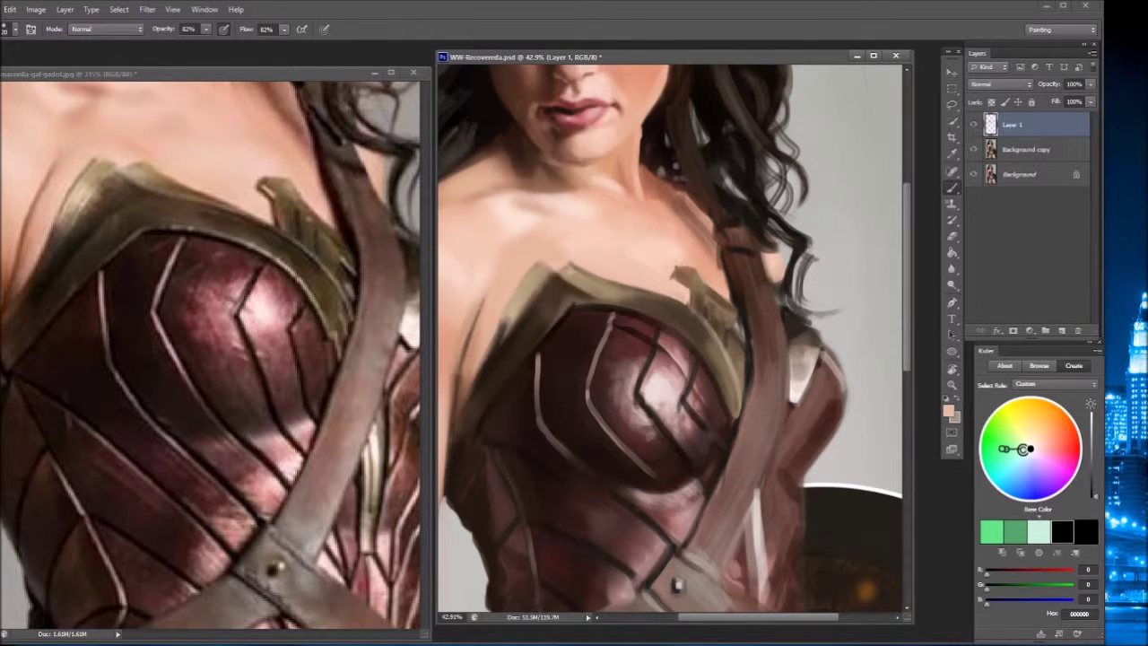
alt+click(568, 306)
mouse_move(530, 296)
mouse_down()
mouse_move(511, 332)
mouse_move(549, 300)
mouse_up()
- Blend the lower end of the outer gold trim into the corset under the arm with sampled dark tones
alt+click(504, 364)
drag(471, 399, 456, 431)
alt+click(485, 383)
mouse_move(472, 386)
mouse_down()
mouse_move(464, 418)
mouse_move(506, 363)
mouse_move(457, 430)
mouse_up()
alt+click(470, 371)
alt+click(459, 411)
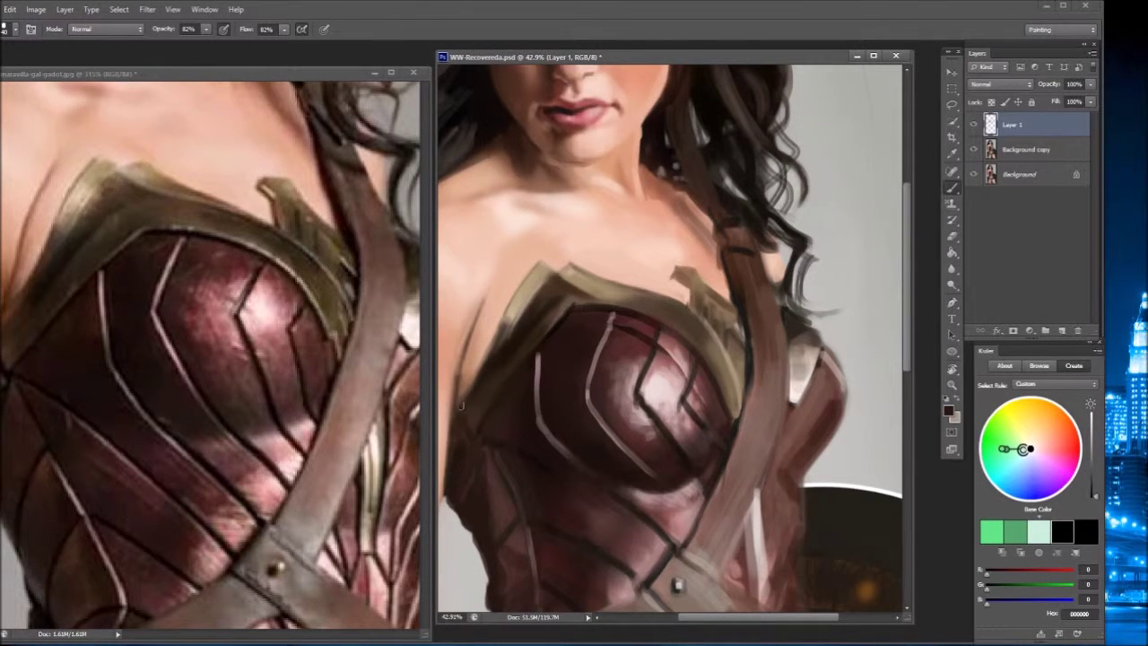
drag(465, 416, 470, 441)
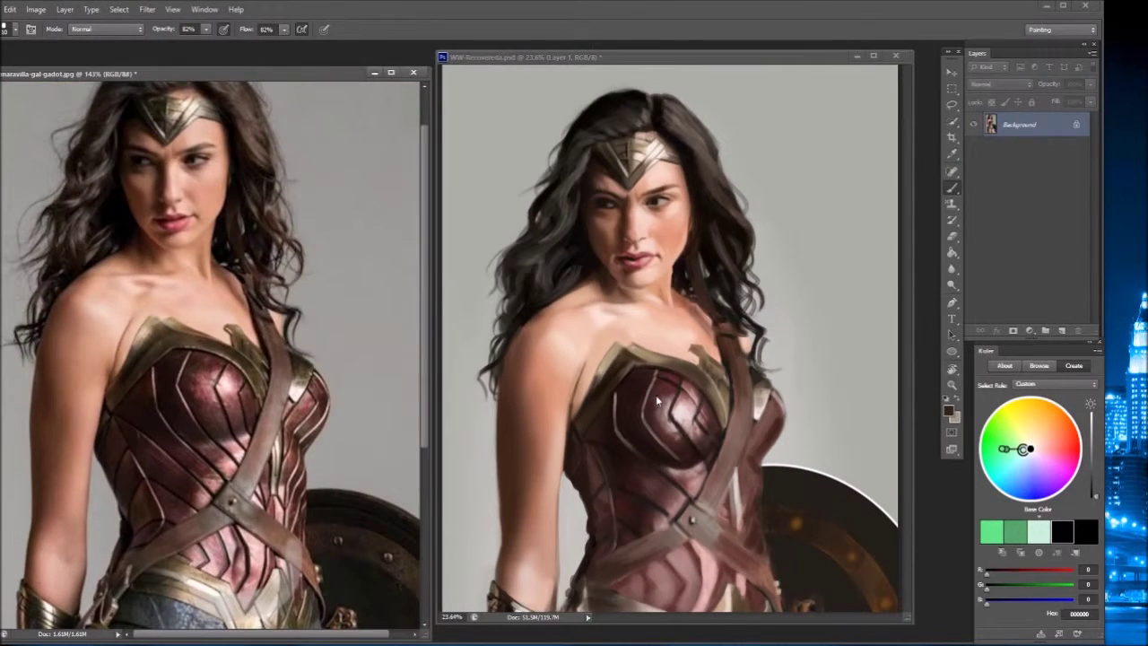
- Add a new layer and paint over the central breast cup's seam lines, blending its shading with sampled reds
key(ctrl+shift+alt+n)
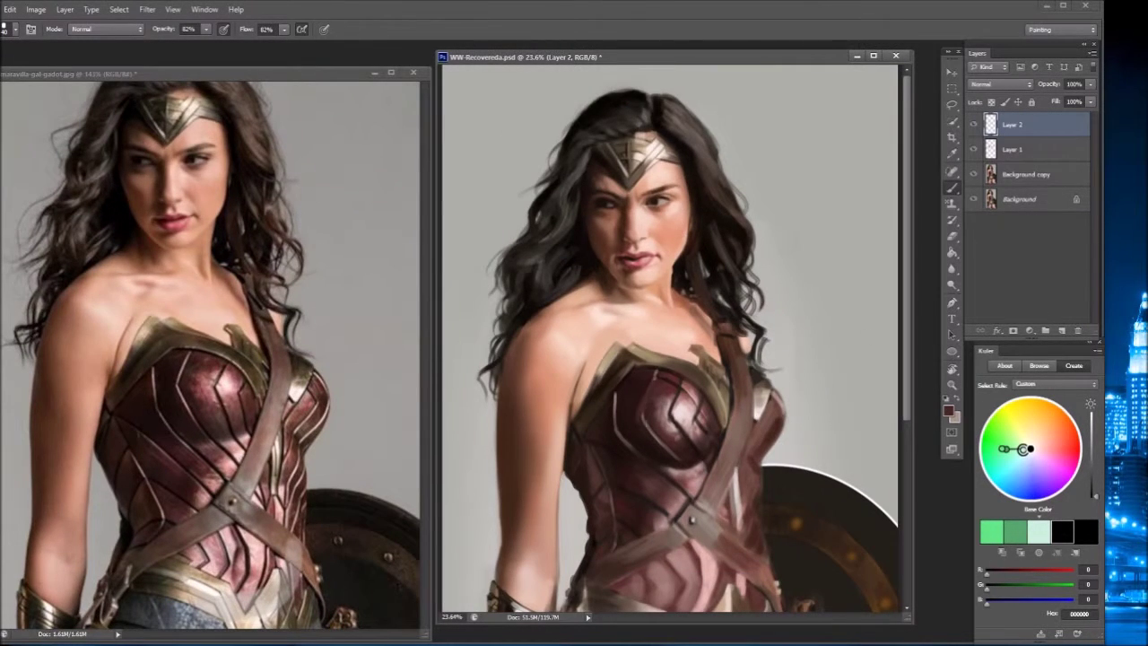
alt+click(647, 377)
alt+click(648, 397)
alt+click(655, 409)
alt+click(656, 418)
alt+click(676, 404)
alt+click(679, 414)
alt+click(679, 415)
mouse_move(675, 419)
mouse_down()
mouse_move(689, 458)
mouse_move(662, 398)
mouse_move(664, 428)
mouse_up()
alt+click(680, 404)
alt+click(683, 432)
alt+click(653, 416)
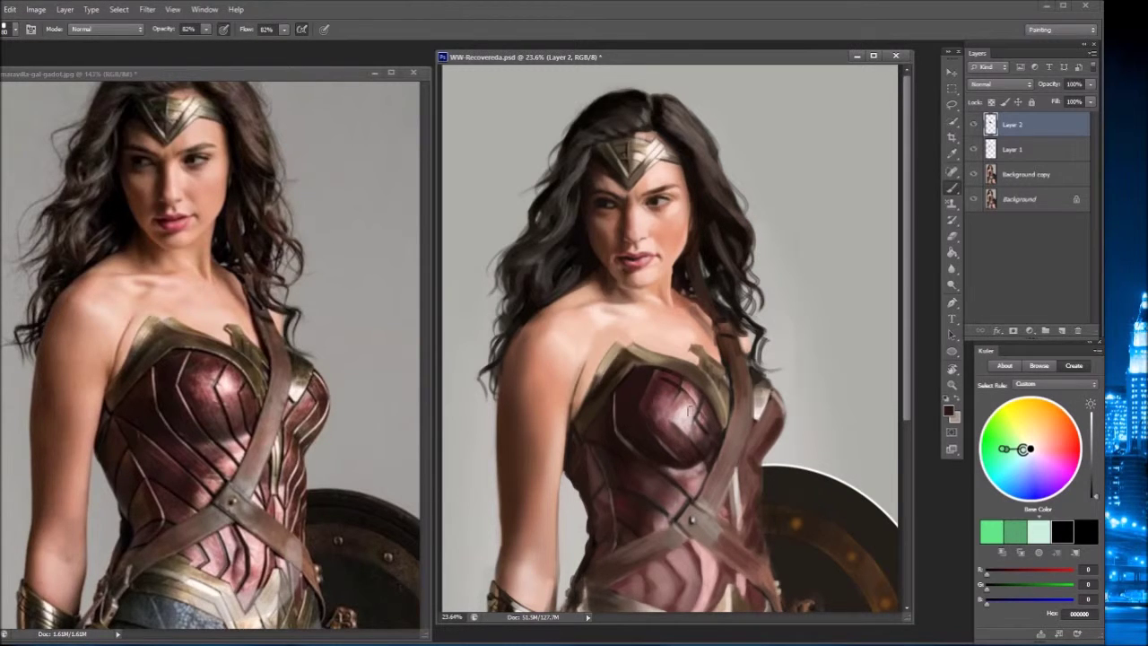
- Smooth the shading along the lower edge of the central breast cup with sampled corset tones
key(ctrl+0)
key(l)
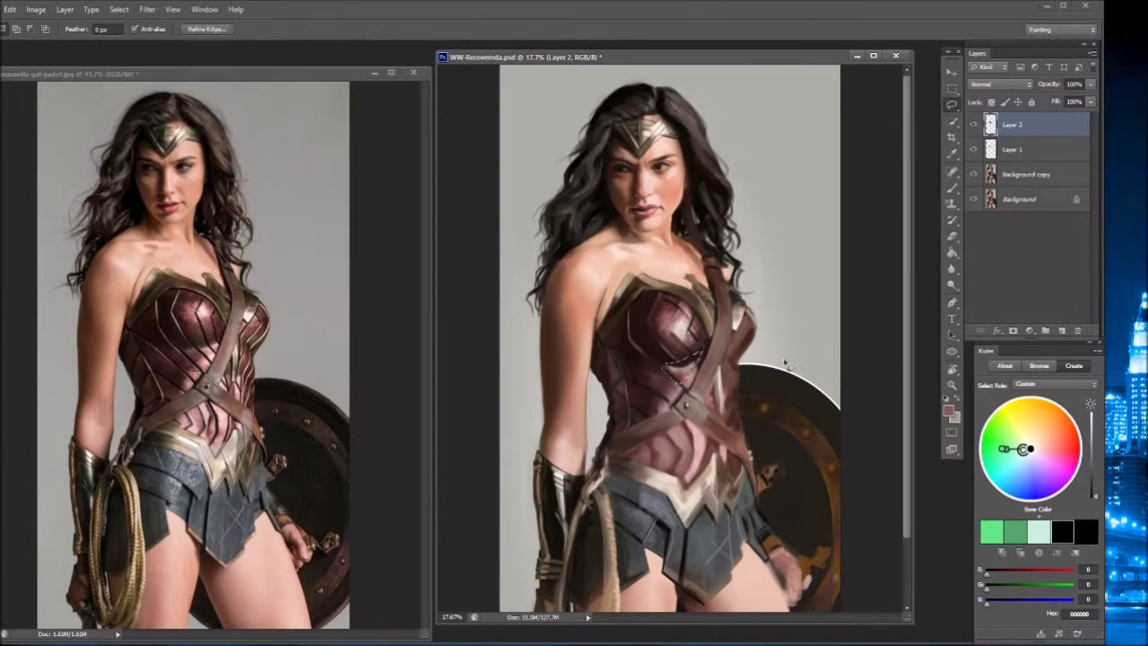
key(b)
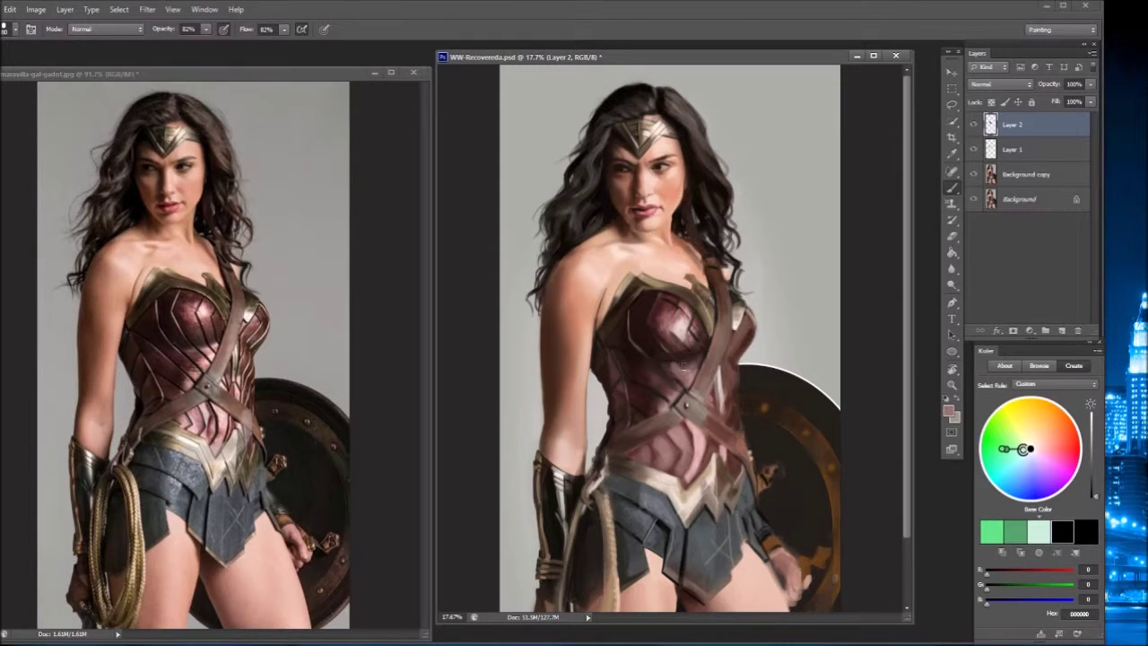
alt+click(686, 363)
mouse_move(687, 359)
mouse_down()
mouse_move(701, 350)
mouse_move(682, 363)
mouse_move(693, 369)
mouse_move(710, 354)
mouse_up()
alt+click(673, 367)
alt+click(697, 341)
alt+click(700, 311)
- Touch up the inner edge of the gold trim above the breast cup with sampled browns
key(e)
key(b)
alt+click(677, 291)
alt+click(653, 282)
alt+click(651, 282)
alt+click(646, 283)
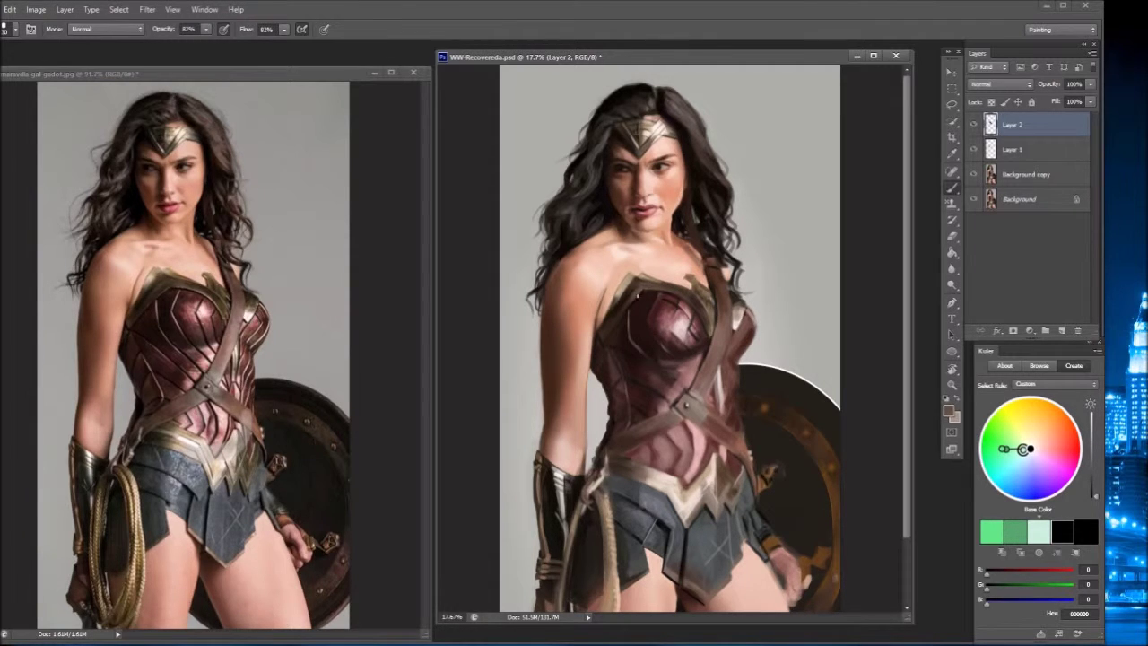
- Redraw the curved seam on the central breast cup and refine its highlight with sampled tones
click(948, 410)
click(303, 291)
drag(652, 320, 674, 351)
alt+click(666, 300)
alt+click(668, 306)
alt+click(670, 311)
alt+click(678, 313)
alt+click(678, 310)
alt+click(682, 311)
- Paint fine dark seam lines around the breast cup's highlight with sampled dark and red tones
alt+click(581, 501)
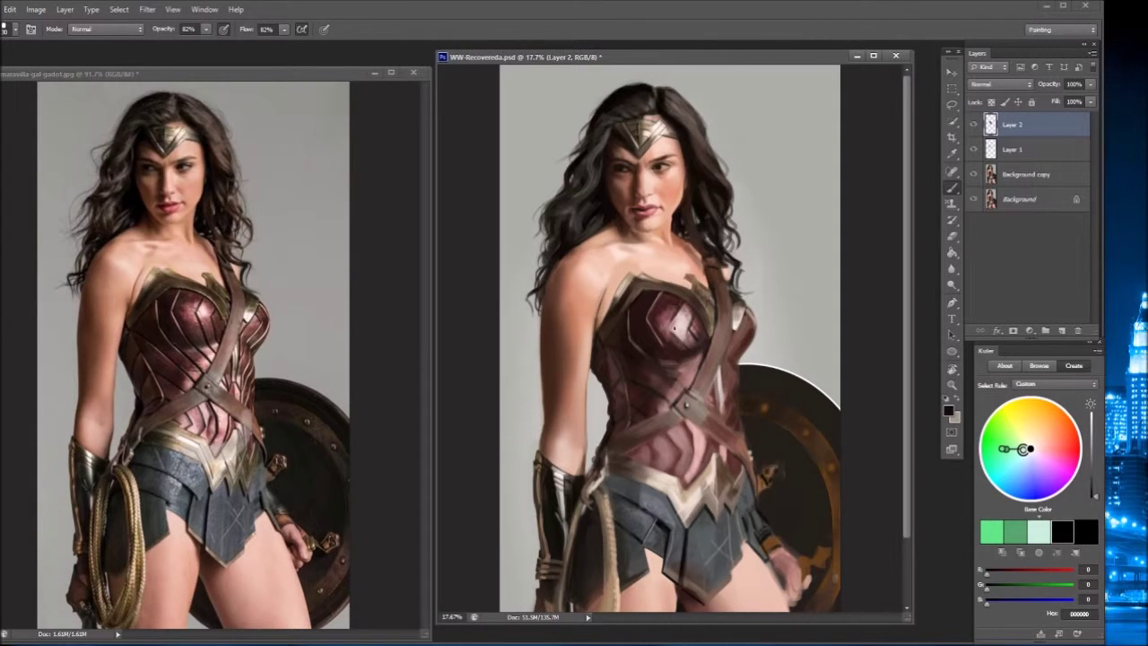
alt+click(675, 315)
alt+click(681, 328)
alt+click(691, 337)
- Draw black seam lines on the shield-side breast cup and down that side of the corset
key(d)
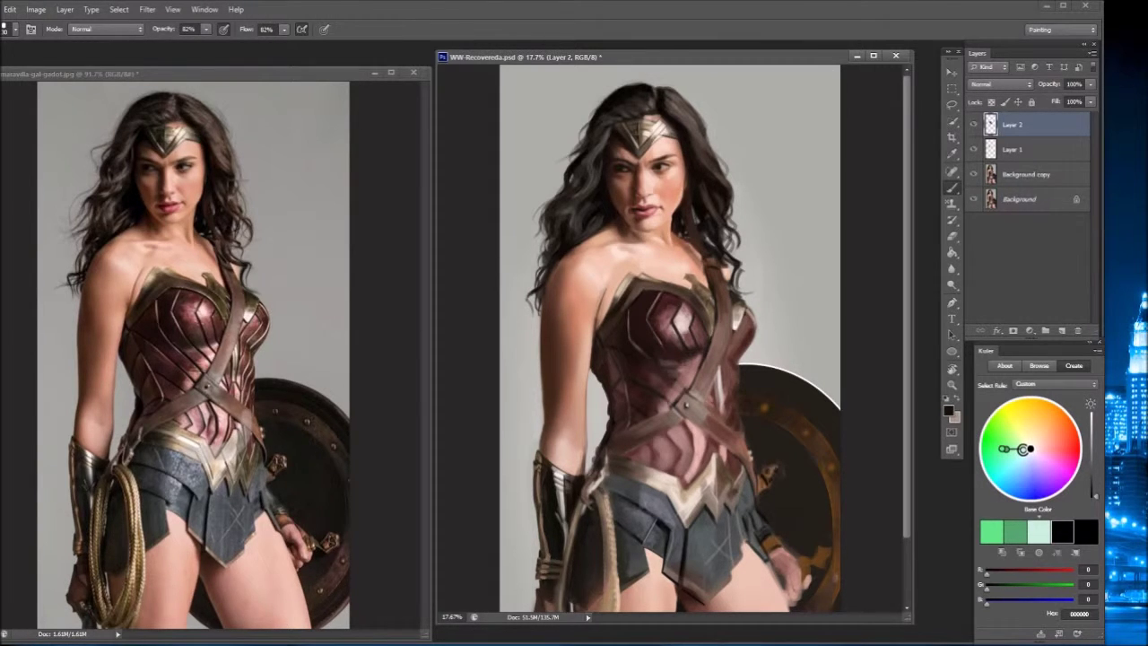
mouse_move(737, 330)
mouse_down()
mouse_move(725, 408)
mouse_move(724, 376)
mouse_move(754, 332)
mouse_up()
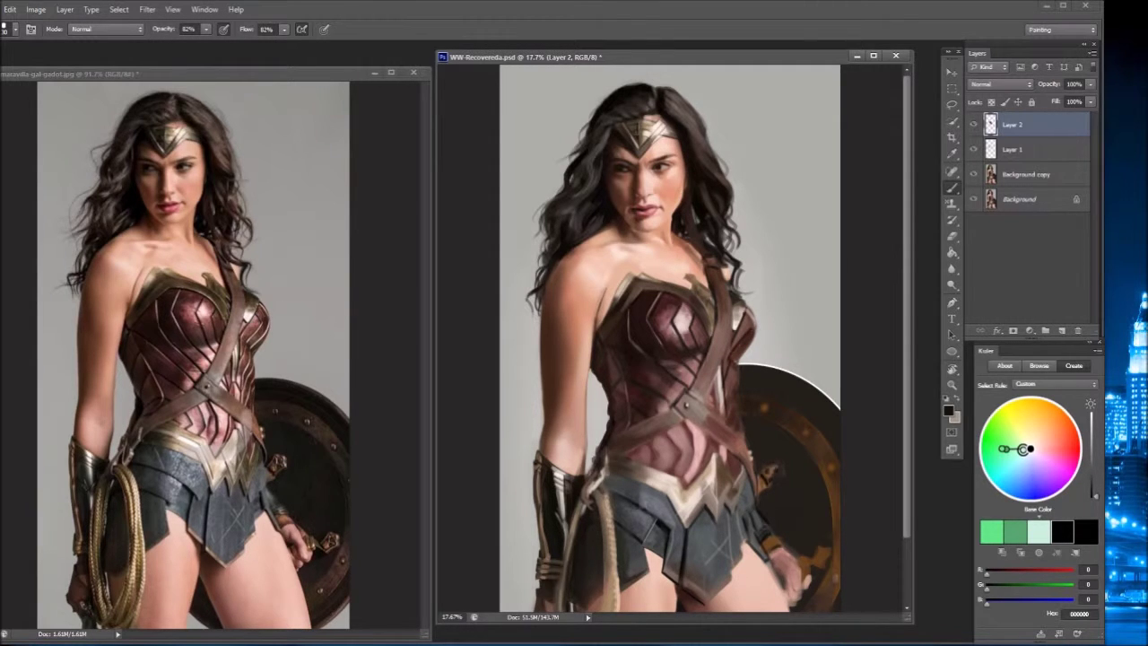
drag(739, 371, 734, 422)
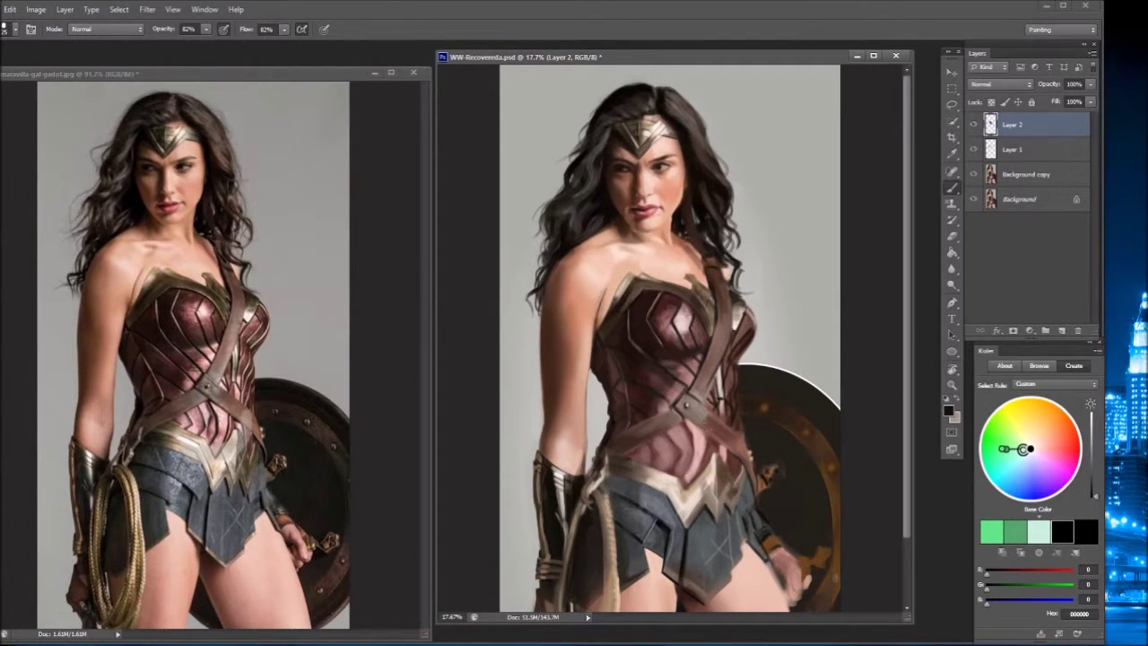
- Draw dark seam lines across the corset's abdomen panels and along the waist below the crossed straps
alt+click(690, 462)
key(r)
mouse_move(690, 462)
mouse_down()
mouse_move(628, 422)
mouse_move(744, 453)
mouse_up()
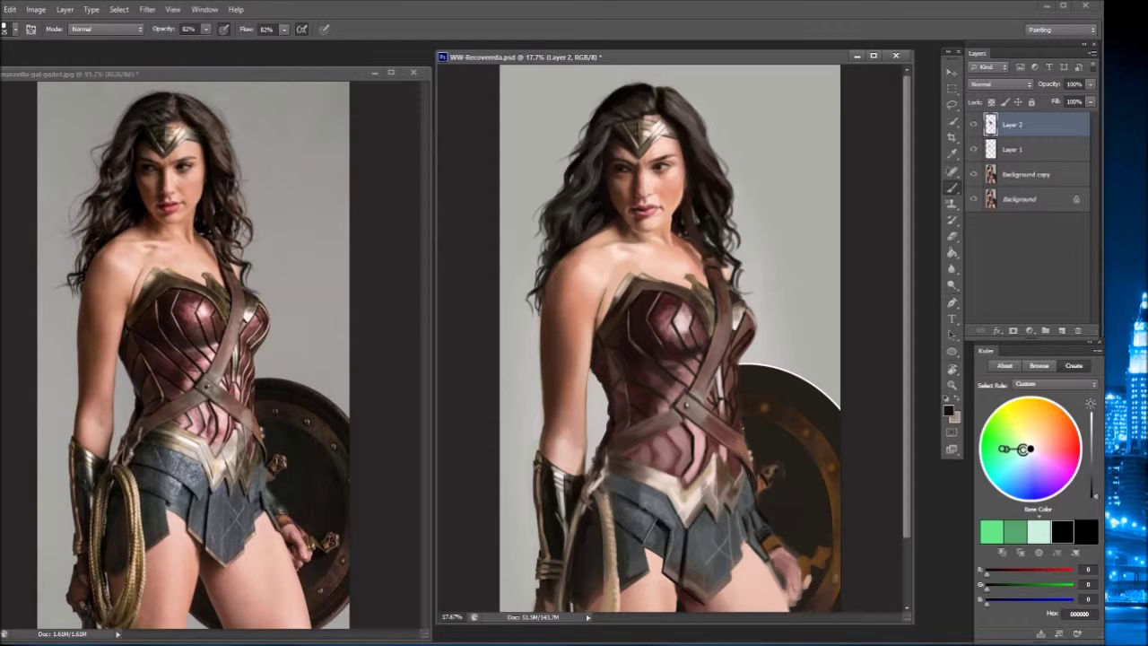
alt+click(752, 487)
mouse_move(652, 438)
mouse_down()
mouse_move(643, 423)
mouse_move(618, 434)
mouse_up()
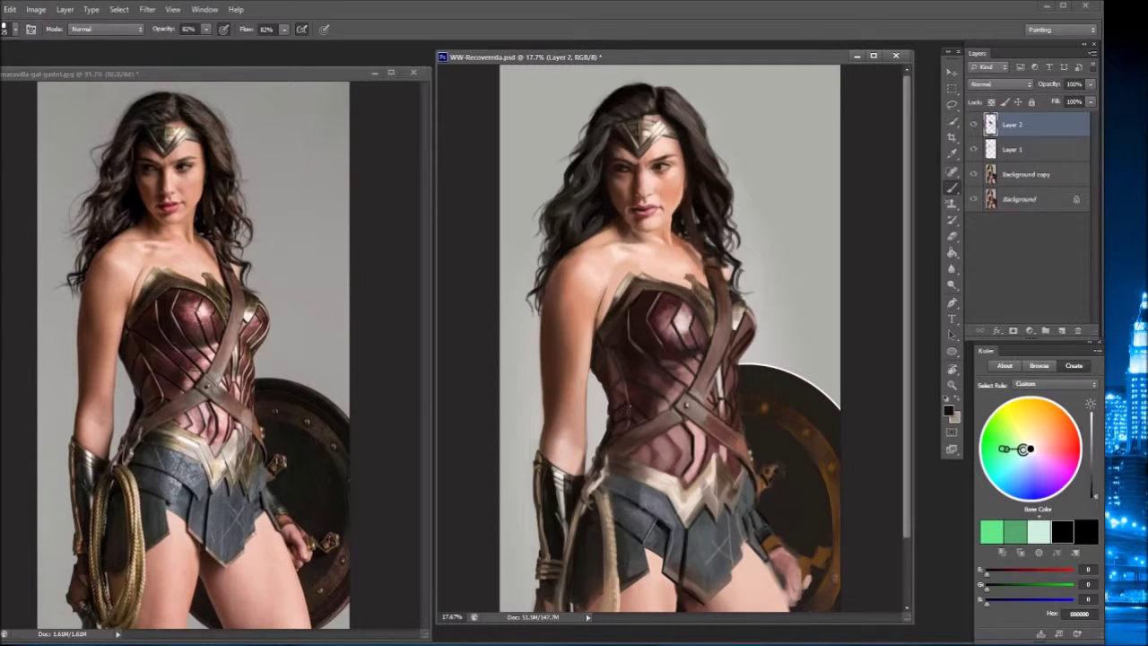
key(r)
drag(682, 374, 714, 326)
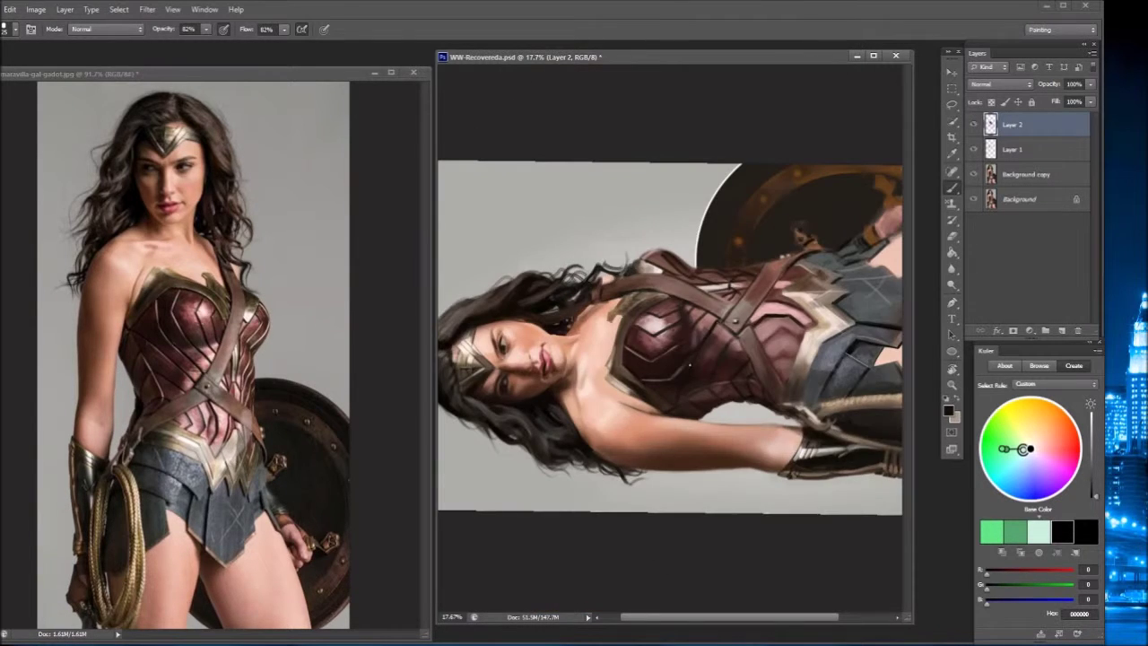
key(Escape)
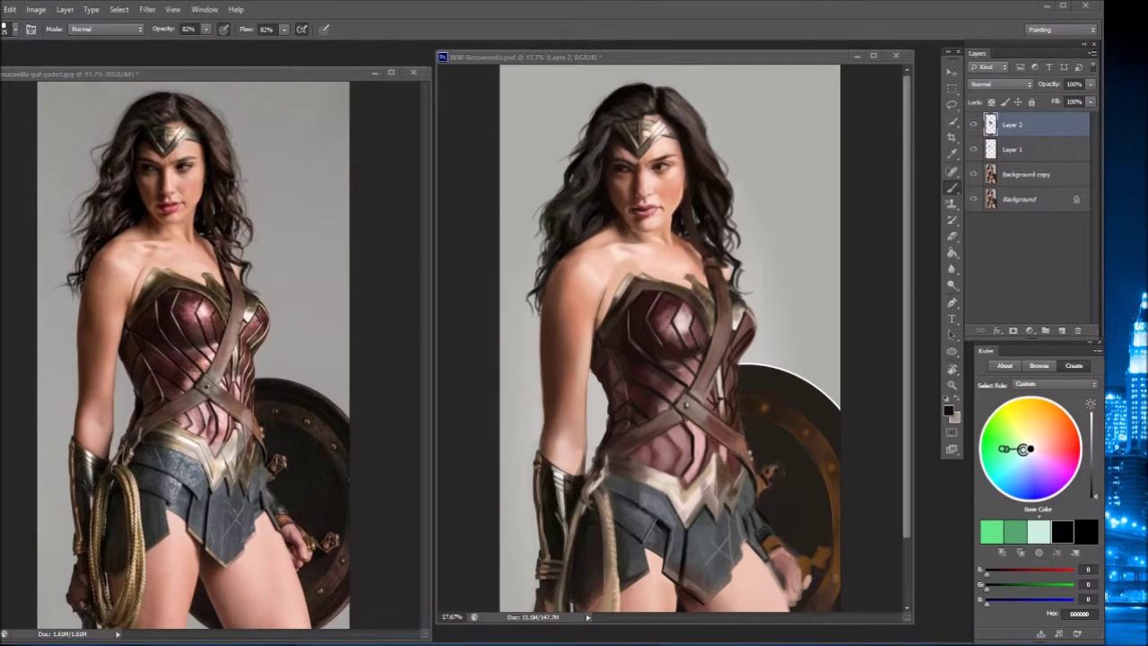
- Clean up the chest skin along the gold trim's upper edge with sampled skin and trim tones
alt+click(678, 311)
scroll(673, 340, down, 1)
key(h)
key(r)
key(ctrl+plus)
click(954, 188)
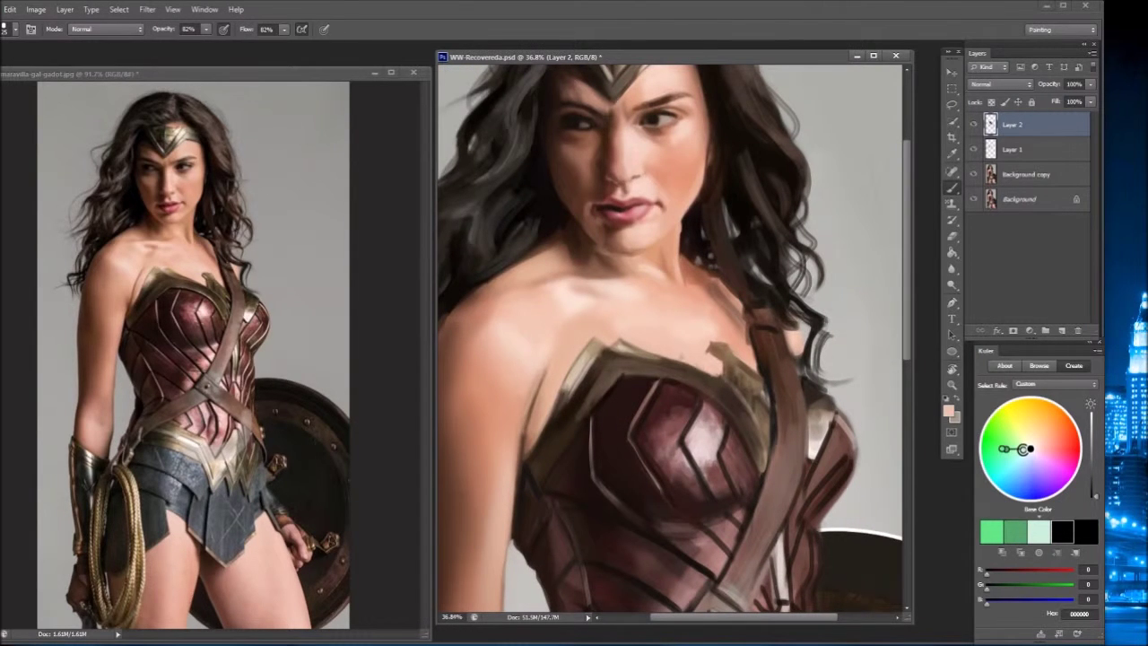
key(r)
mouse_move(719, 377)
mouse_down()
mouse_move(721, 356)
mouse_move(691, 328)
mouse_up()
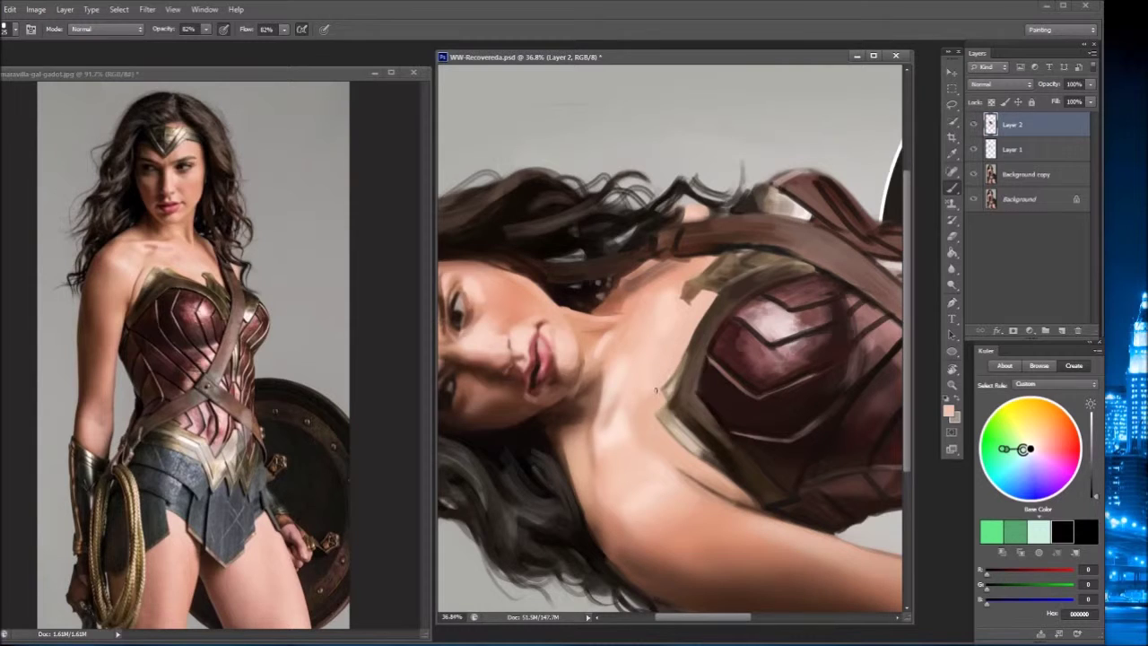
alt+click(673, 409)
drag(682, 384, 692, 334)
- Darken the line between the gold trim and the central breast cup with a sampled dark tone
alt+click(716, 348)
alt+click(709, 359)
drag(707, 395, 700, 330)
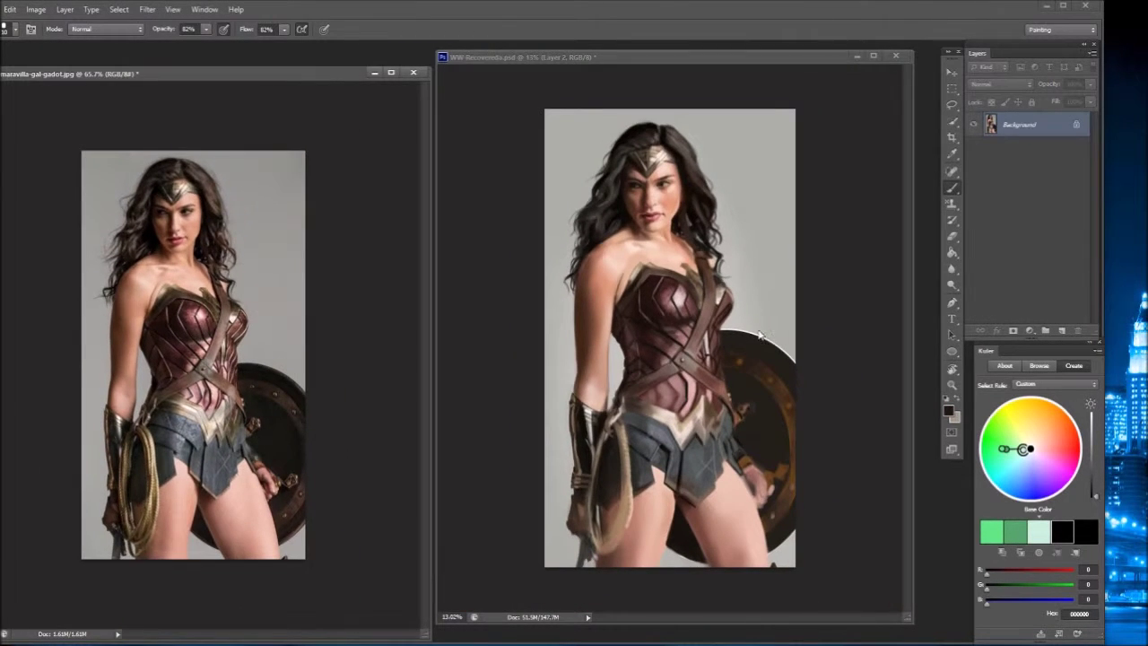
- Rework the red shading and pale highlights of the central breast cup with tones sampled from the corset and reference photo
click(707, 350)
alt+click(673, 330)
alt+click(689, 332)
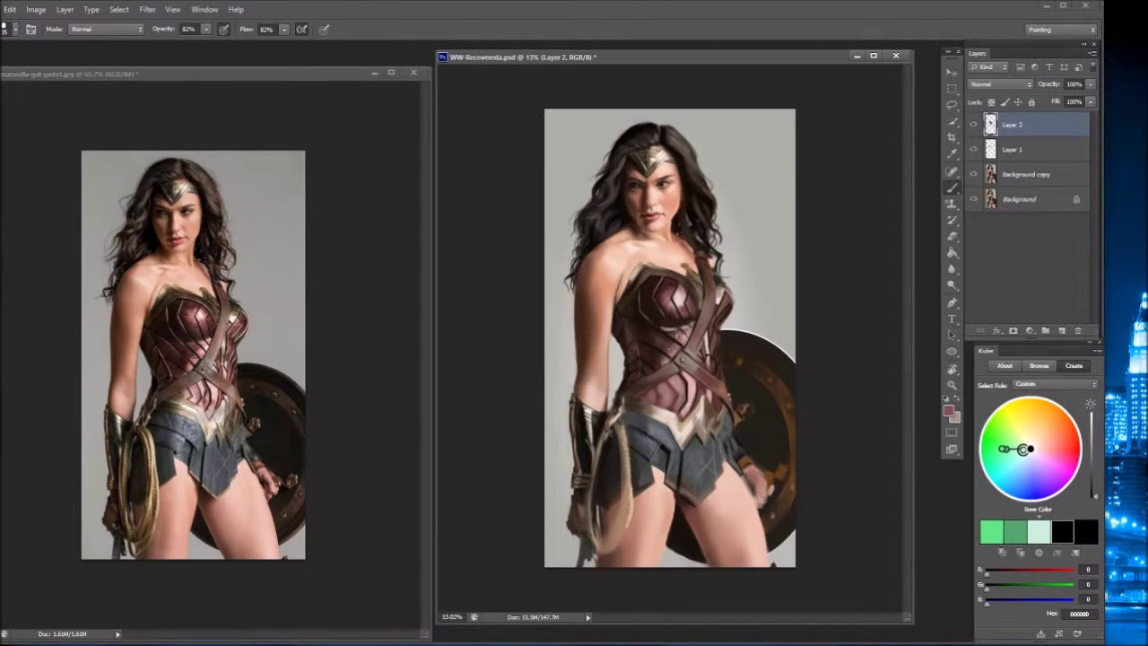
alt+click(195, 313)
alt+click(667, 288)
alt+click(669, 291)
alt+click(666, 290)
alt+click(665, 293)
alt+click(685, 299)
alt+click(682, 298)
alt+click(679, 297)
alt+click(632, 285)
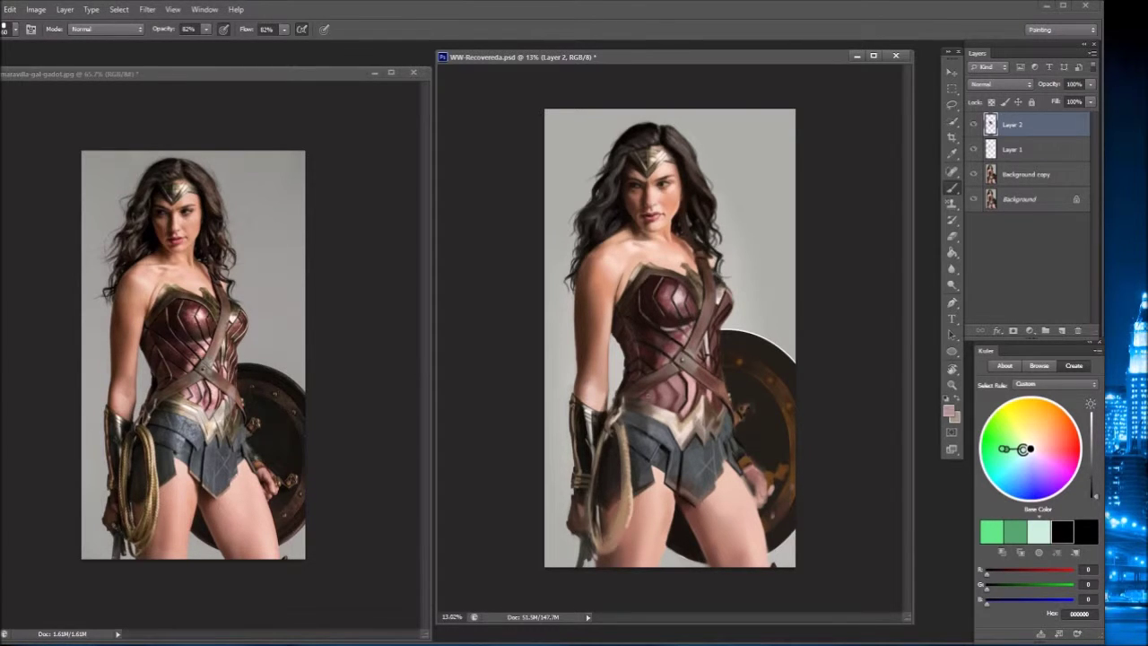
- Clean up and repaint the corset's abdomen panels below the crossed straps with sampled red and dark tones
key(e)
key(b)
alt+click(661, 391)
alt+click(673, 386)
alt+click(679, 384)
alt+click(667, 394)
alt+click(667, 394)
alt+click(667, 394)
alt+click(688, 385)
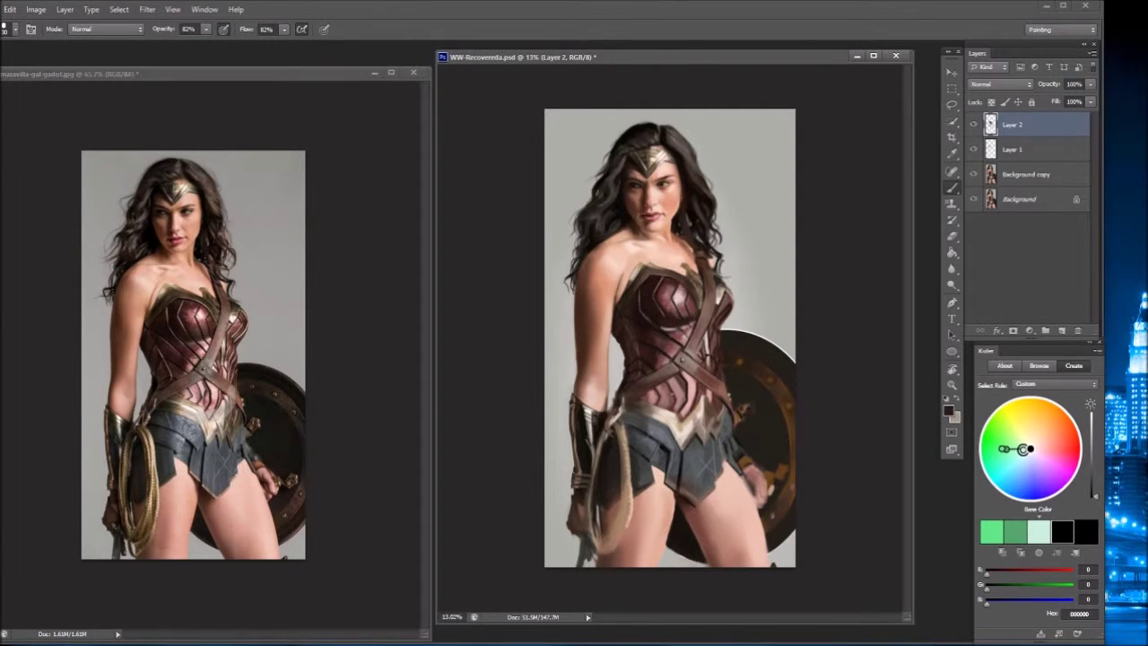
- Paint light highlights along the gold waist belt's raised edge, matching the reference photo
scroll(673, 385, up, 3)
drag(672, 359, 717, 386)
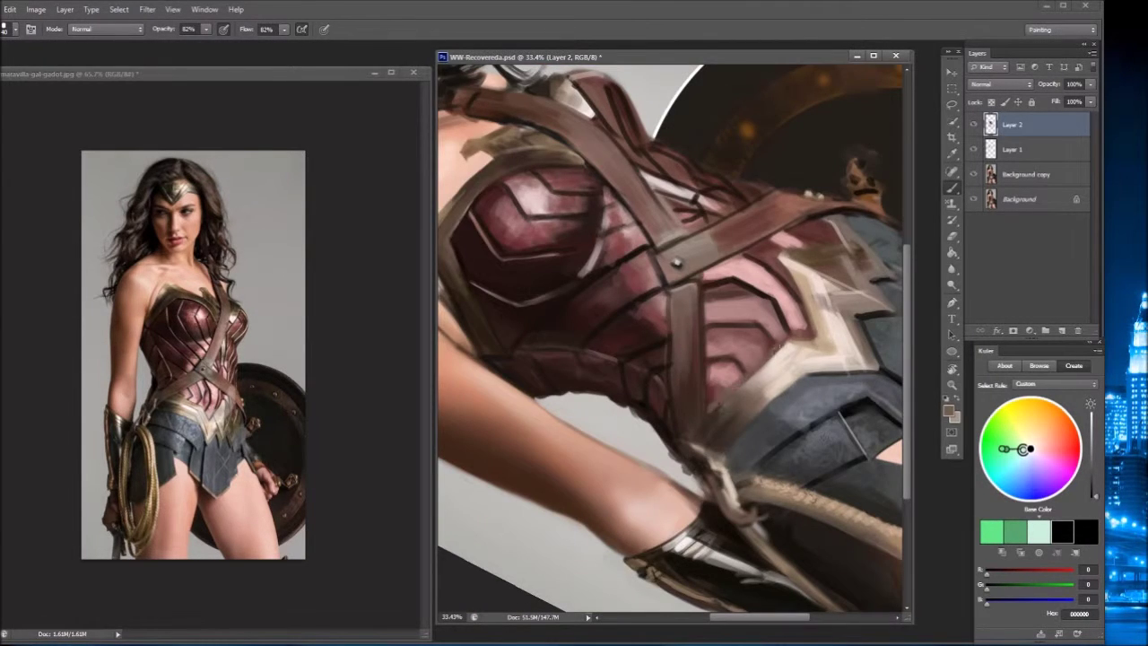
scroll(269, 404, up, 5)
drag(269, 404, 313, 461)
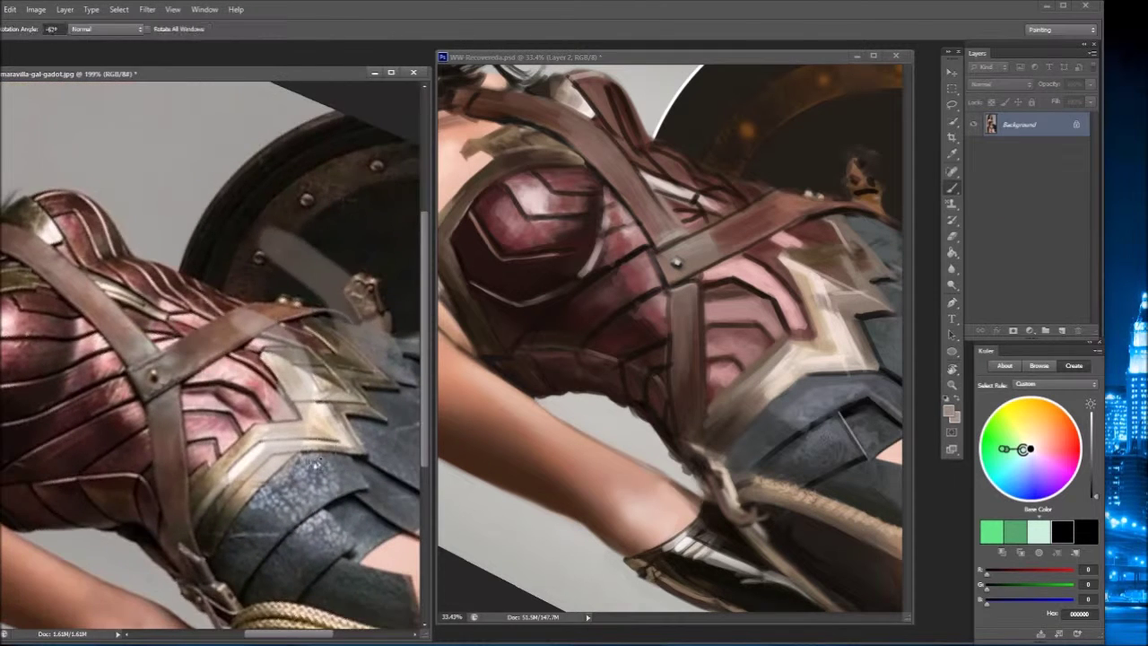
click(750, 343)
mouse_move(834, 351)
mouse_down()
mouse_move(787, 344)
mouse_move(789, 333)
mouse_up()
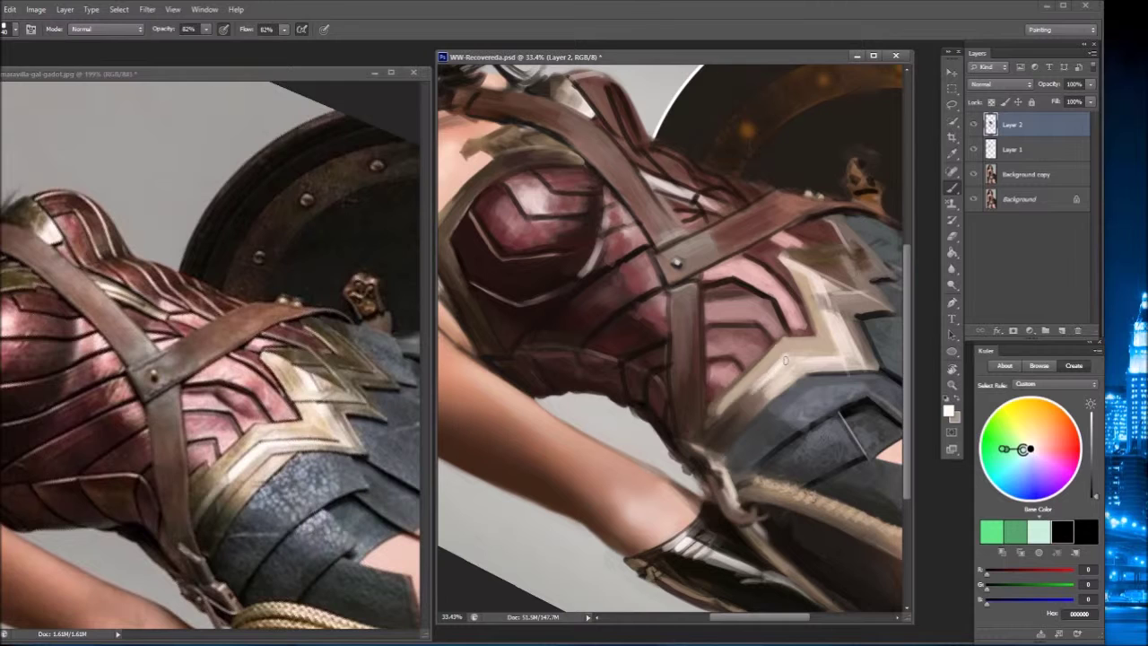
mouse_move(847, 361)
mouse_down()
mouse_move(781, 352)
mouse_move(755, 400)
mouse_move(791, 360)
mouse_up()
- Darken the lower edge of the gold waist belt and refine its central point with sampled tones
alt+click(767, 411)
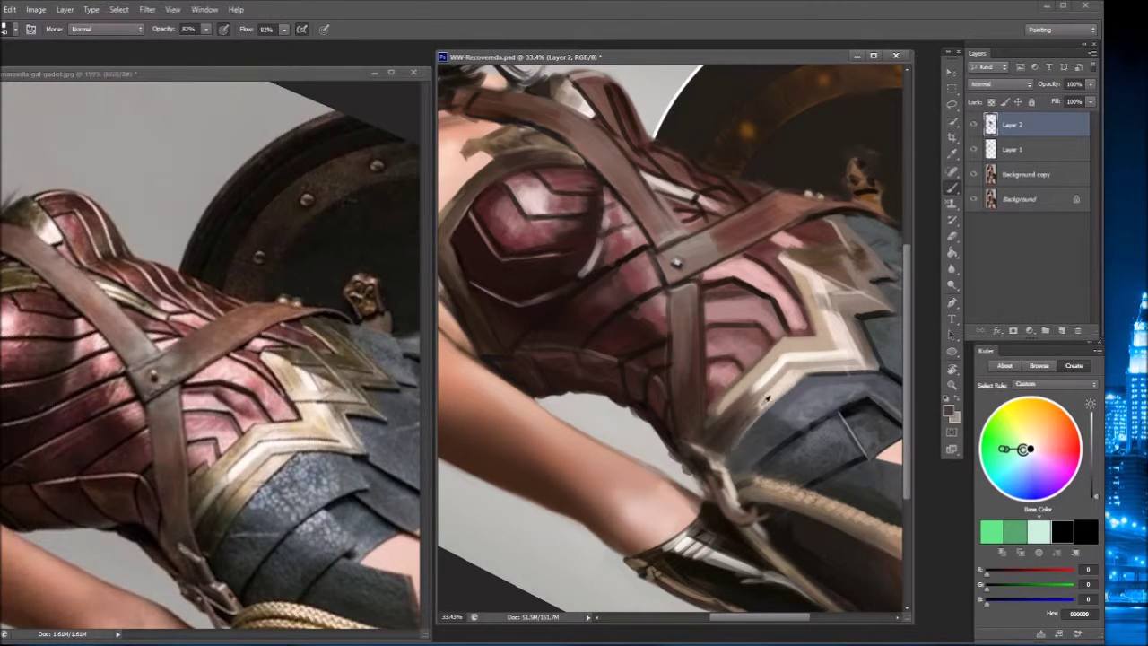
drag(749, 418, 728, 457)
mouse_move(788, 371)
mouse_down()
mouse_move(753, 414)
mouse_move(761, 398)
mouse_up()
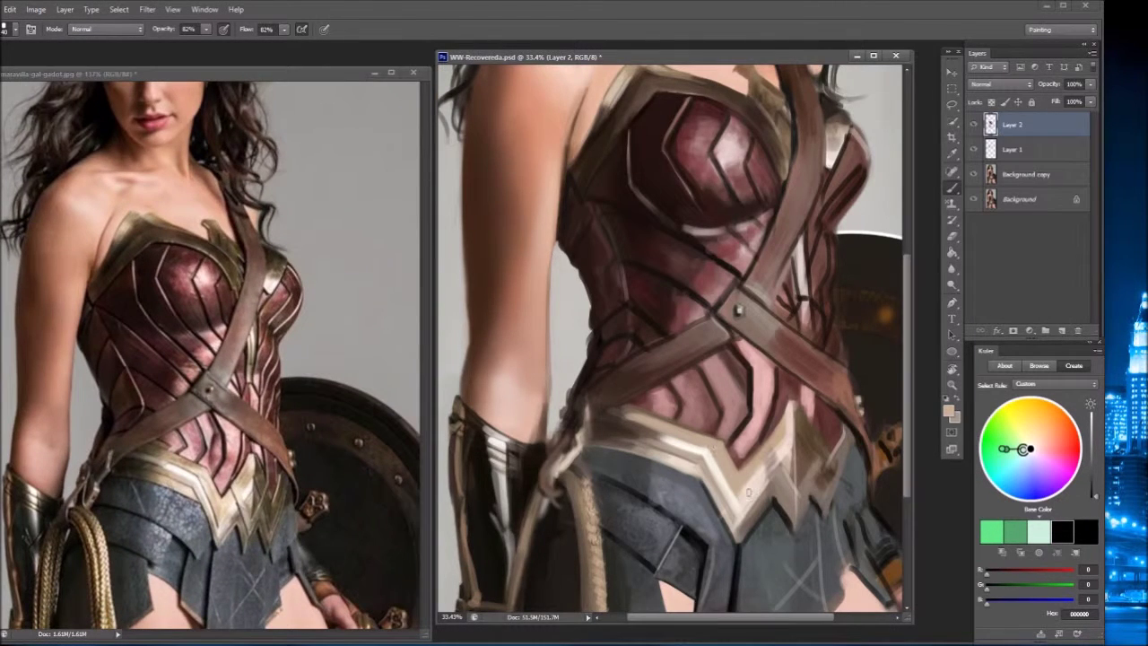
mouse_move(748, 492)
mouse_down()
mouse_move(775, 458)
mouse_move(710, 464)
mouse_up()
alt+click(696, 473)
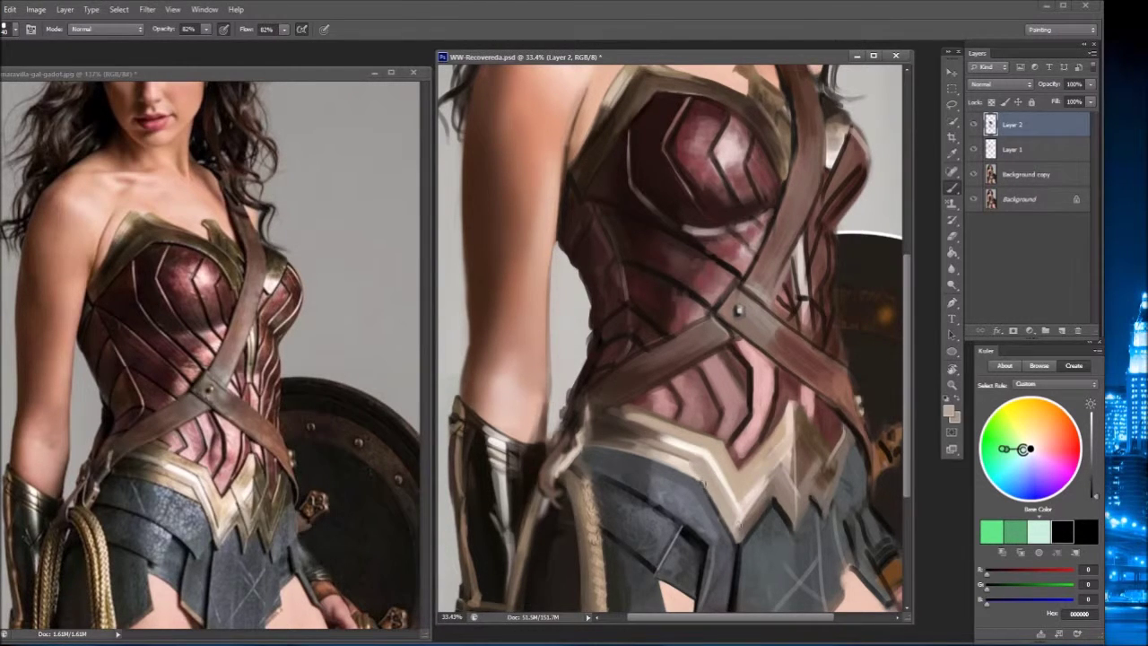
- Paint the shield-side half of the gold belt's points with sampled gold and shadow tones
scroll(715, 481, down, 5)
alt+click(716, 414)
drag(701, 414, 696, 442)
alt+click(698, 411)
alt+click(691, 427)
alt+click(712, 438)
alt+click(701, 417)
alt+click(684, 407)
alt+click(701, 407)
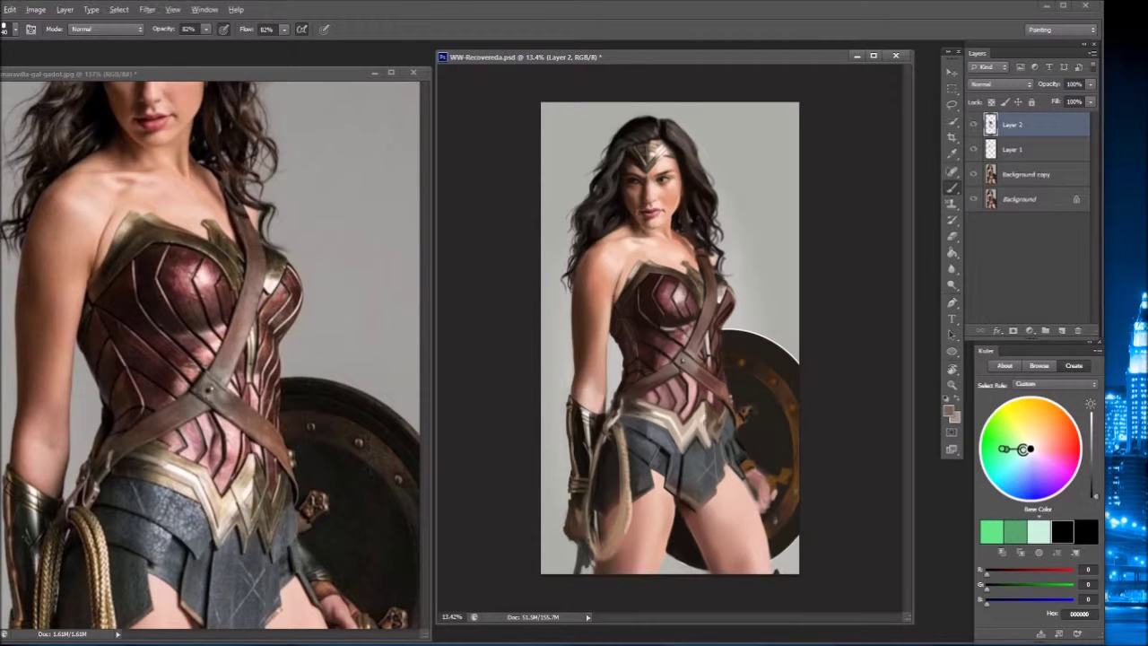
- Refine the outer belt points and the adjoining lower corset edge on the shield side with sampled tones
alt+click(711, 436)
alt+click(720, 428)
alt+click(721, 440)
alt+click(707, 412)
alt+click(697, 405)
alt+click(696, 409)
alt+click(695, 407)
alt+click(698, 391)
alt+click(687, 416)
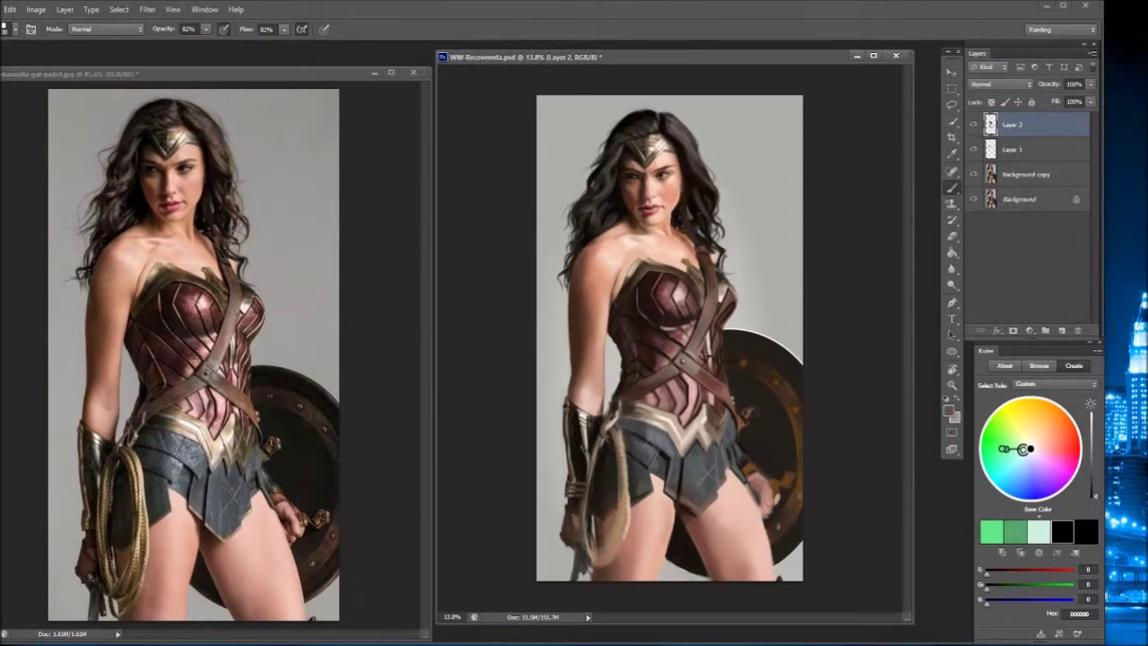
alt+click(711, 421)
- Add a new layer and paint the shield's face and lower rim with a smaller brush and sampled dark tones
scroll(595, 418, up, 1)
key(ctrl+shift+alt+n)
key(d)
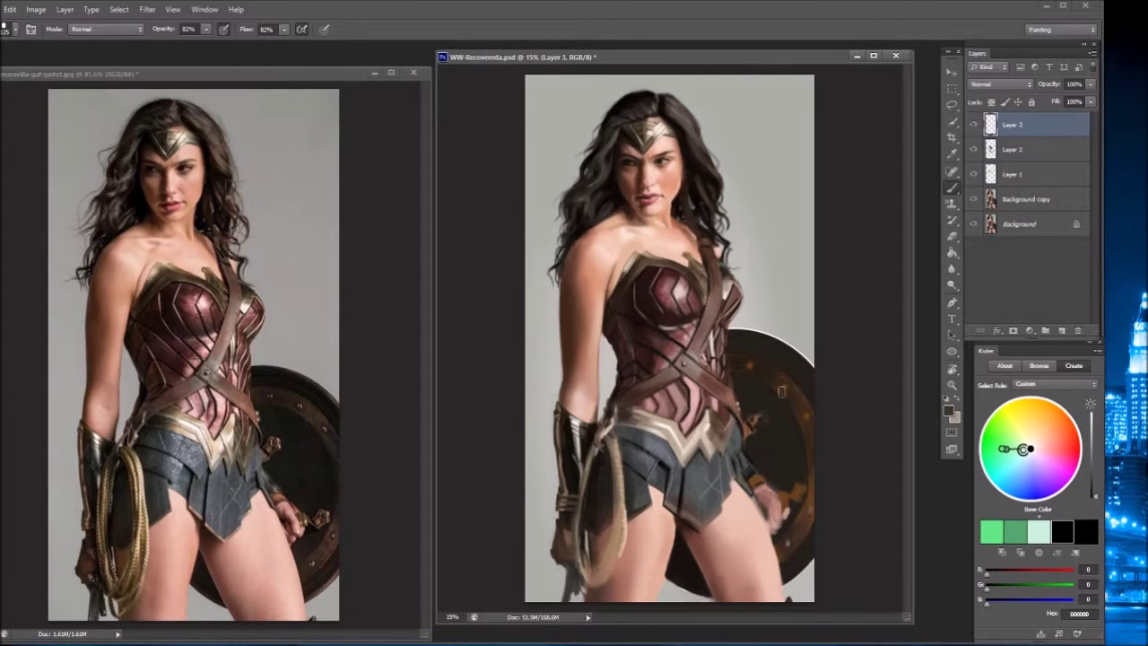
alt+click(787, 567)
key(bracketleft)
key(bracketleft)
key(bracketleft)
key(bracketleft)
key(bracketleft)
key(bracketleft)
alt+click(811, 561)
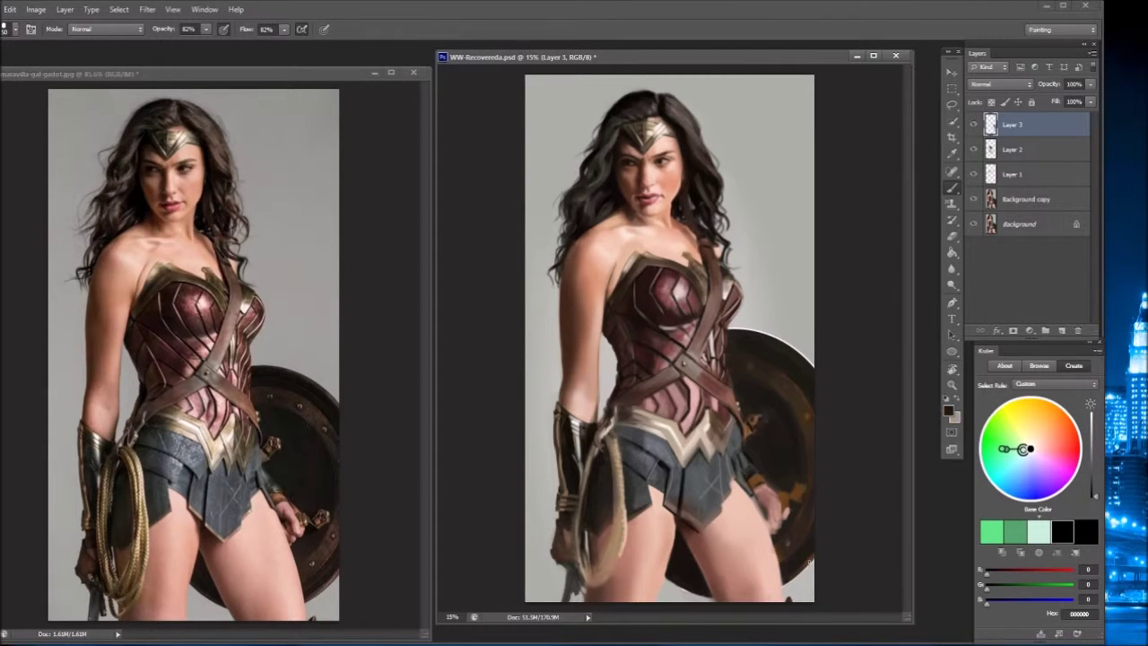
alt+click(802, 484)
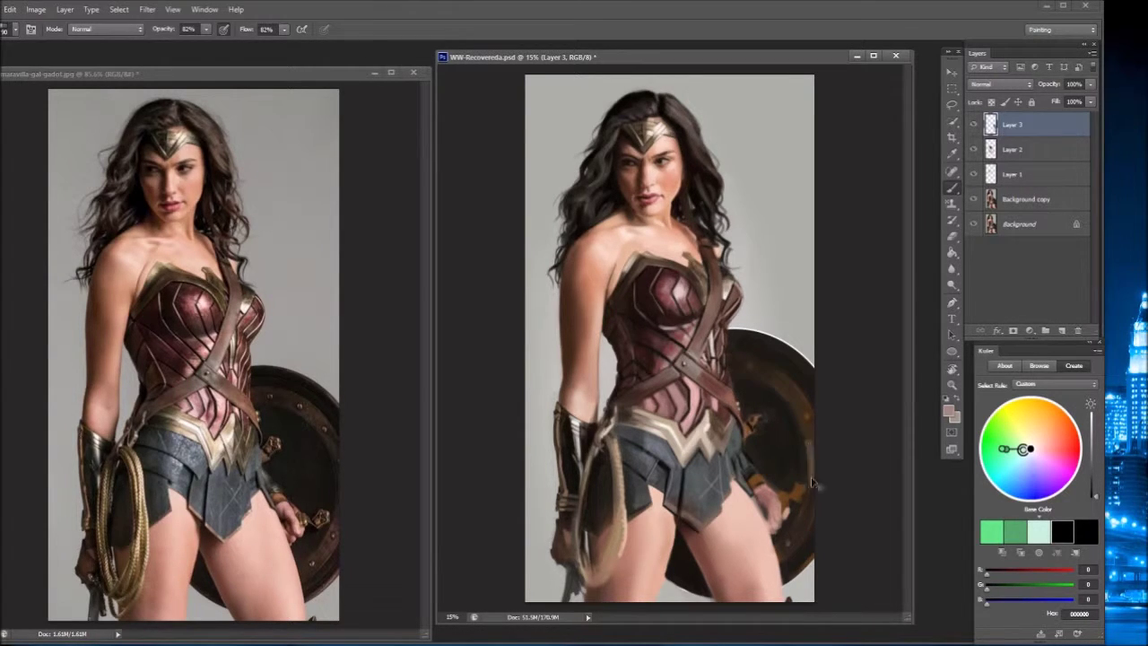
- Set Layer 3's opacity to 94% and switch to the Eraser for cleaning up the shield paint
click(1090, 84)
drag(1088, 98, 1047, 99)
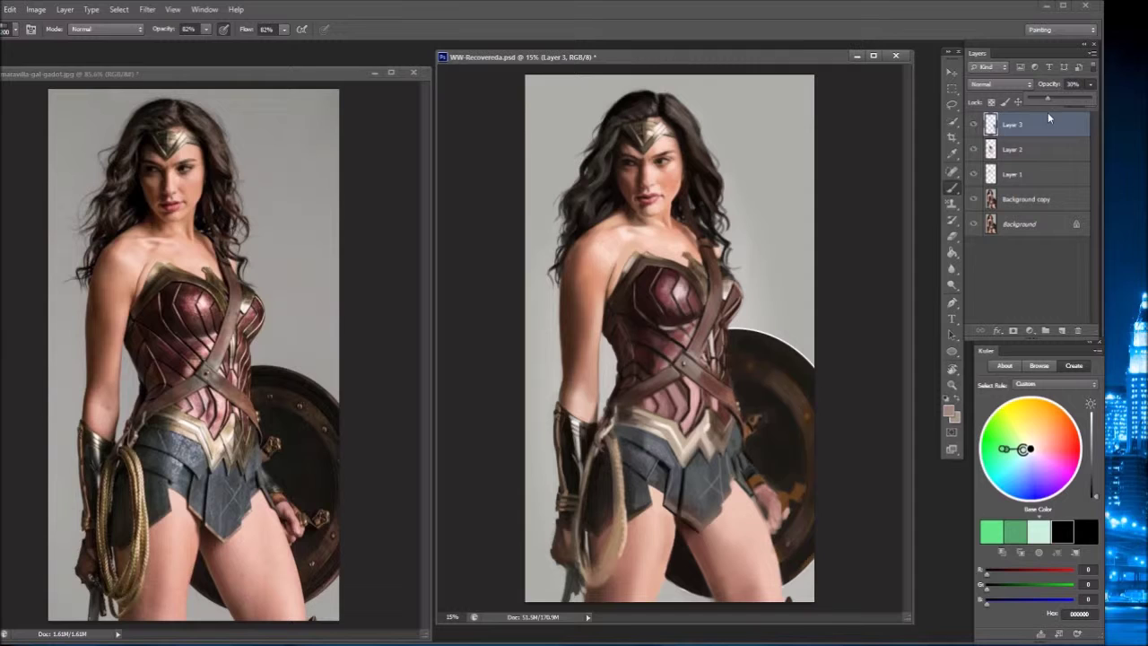
key(e)
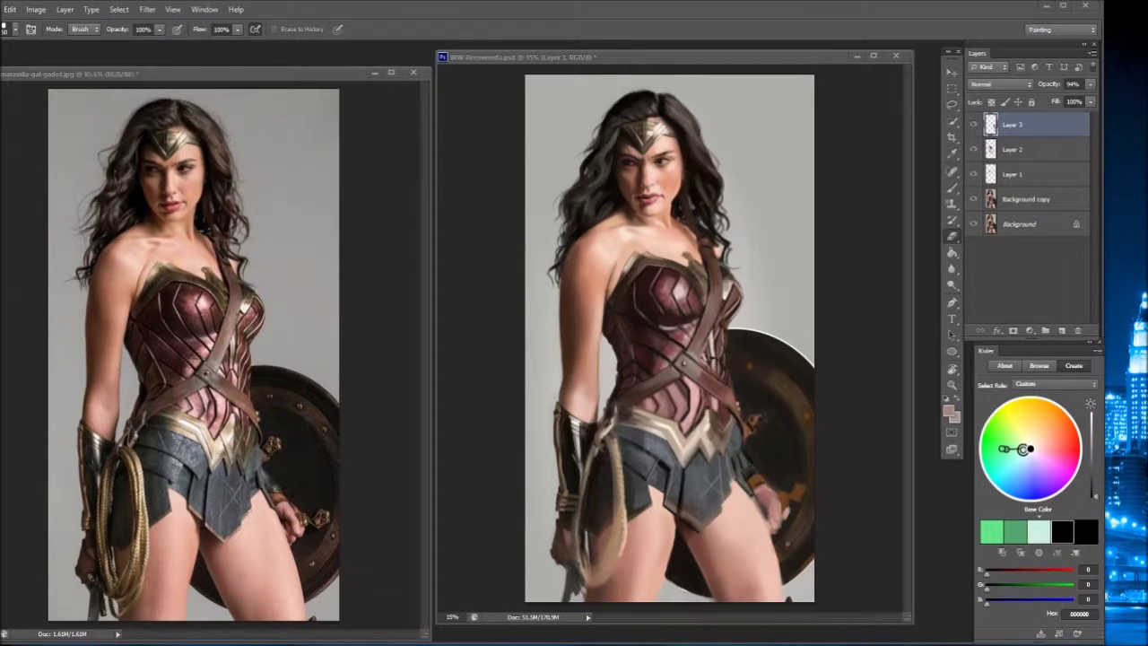
- Add a new layer and paint pale speckled texture on the blue skirt's hip panels with a sampled highlight tone
key(ctrl+shift+alt+n)
key(b)
alt+click(725, 295)
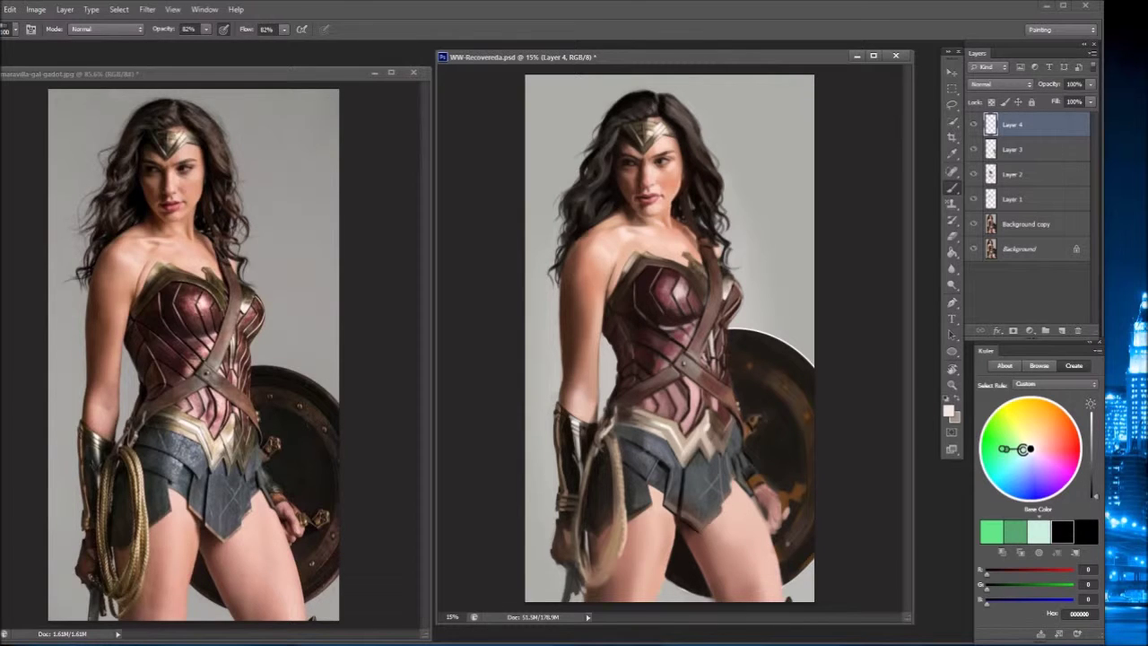
mouse_move(684, 451)
mouse_down()
mouse_move(651, 423)
mouse_move(658, 465)
mouse_move(668, 448)
mouse_move(643, 439)
mouse_up()
key(e)
drag(1091, 84, 1052, 107)
key(b)
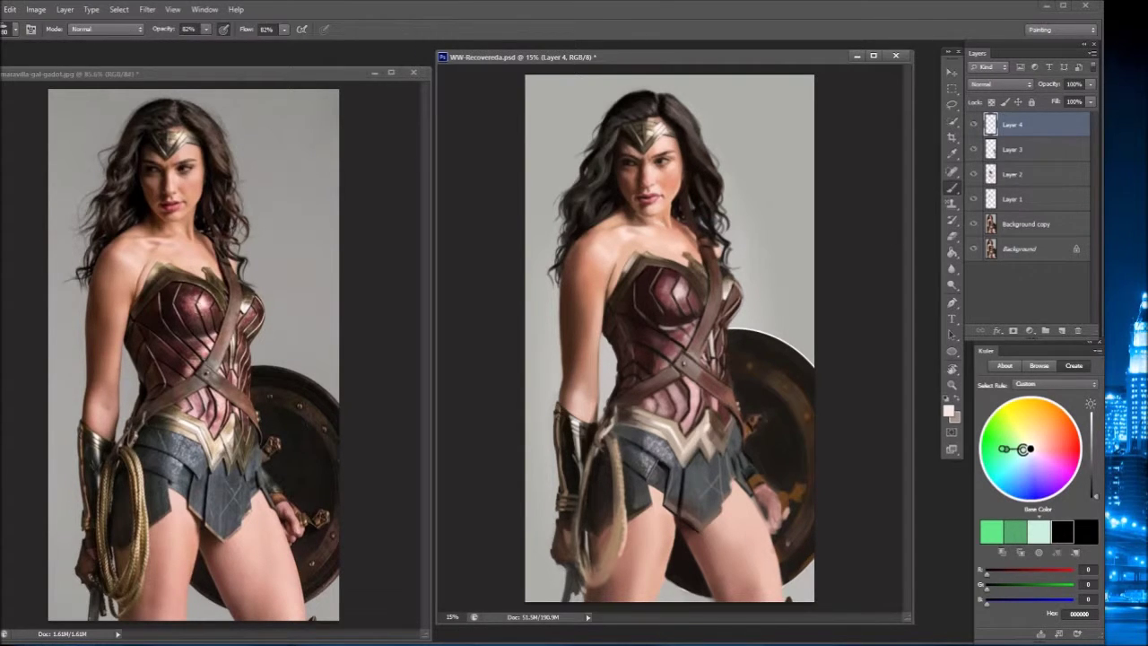
key(d)
key(x)
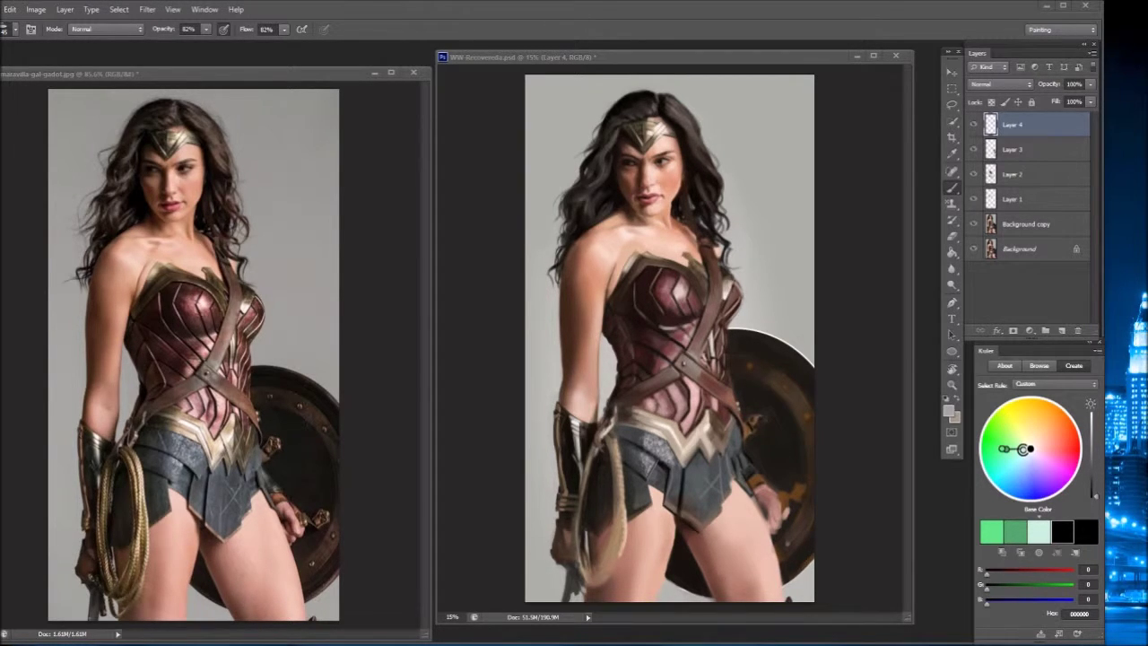
click(948, 409)
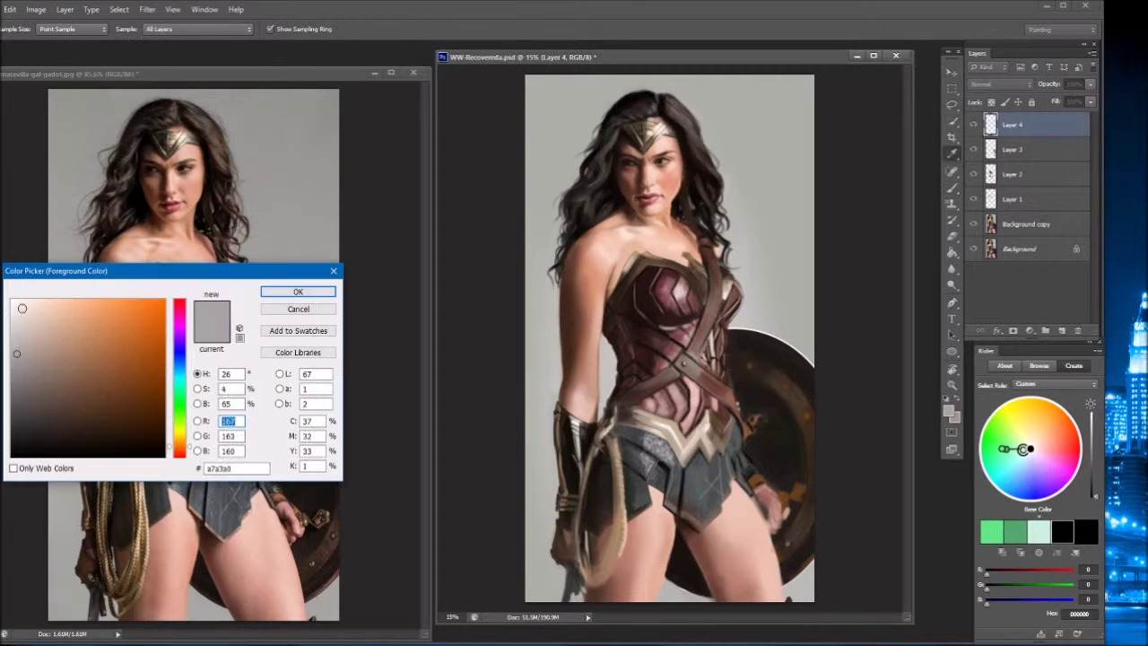
key(Return)
key(ctrl+shift+alt+n)
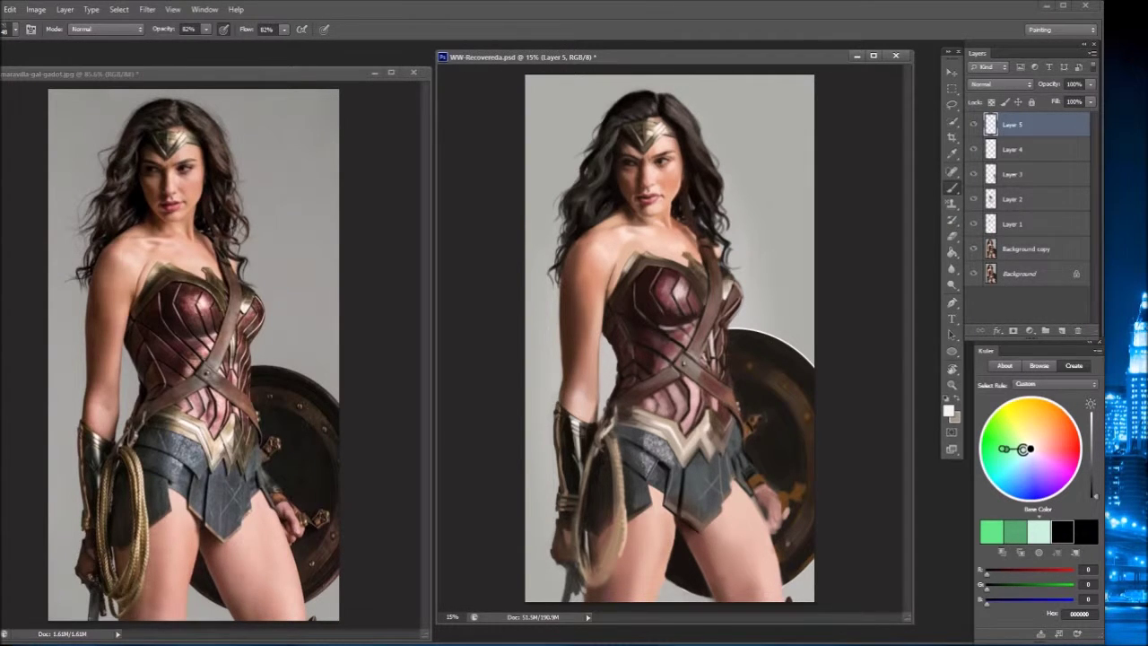
key(ctrl+z)
key(d)
key(x)
key(x)
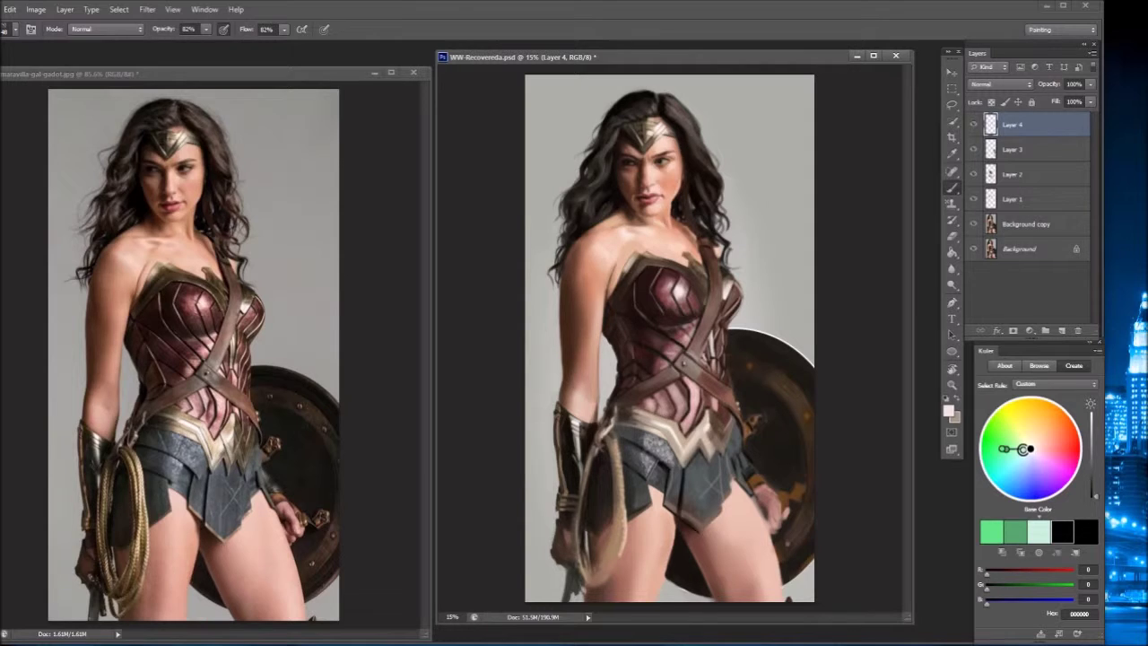
- Paint a sampled tone along the bracelet-side top of the gold belt and adjust the layer's opacity
alt+click(665, 390)
drag(638, 410, 660, 410)
drag(1090, 83, 1055, 93)
- Add a new layer and paint the shield hand's fingers and palm with sampled skin tones
click(1062, 331)
alt+click(739, 488)
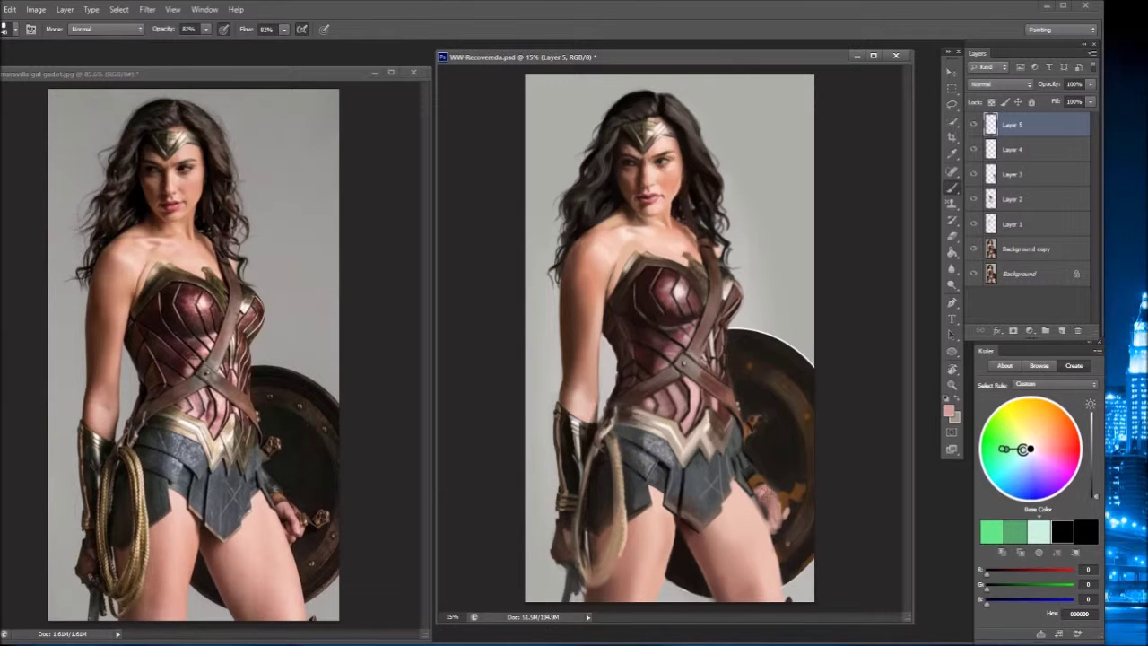
alt+click(775, 524)
alt+click(780, 509)
alt+click(768, 509)
alt+click(762, 511)
alt+click(771, 496)
alt+click(767, 517)
alt+click(770, 535)
alt+click(778, 546)
- Paint the shield hand's wrist, cuff and knuckles with sampled skin and dark brown tones
alt+click(752, 489)
alt+click(760, 512)
alt+click(763, 509)
alt+click(751, 477)
alt+click(760, 473)
alt+click(773, 492)
alt+click(779, 496)
alt+click(758, 484)
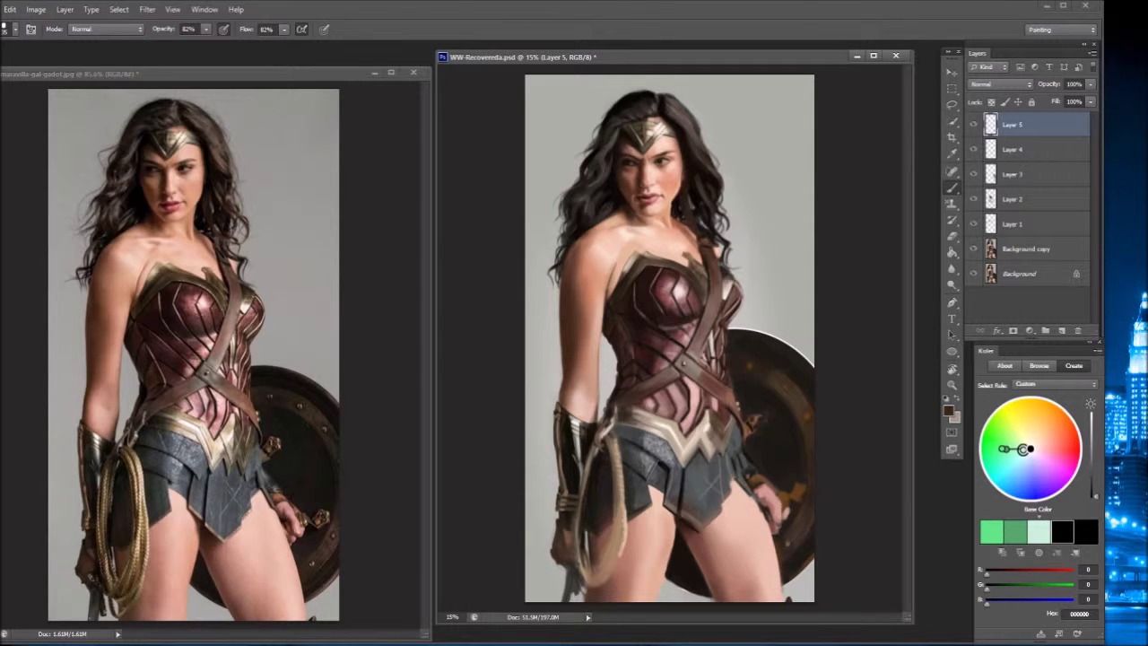
- Define the shield hand's fingertips and the adjacent shield fitting with sampled skin, shadow and bronze tones
alt+click(779, 503)
alt+click(780, 509)
alt+click(781, 519)
alt+click(777, 518)
alt+click(766, 493)
alt+click(780, 510)
alt+click(783, 508)
alt+click(784, 510)
alt+click(794, 495)
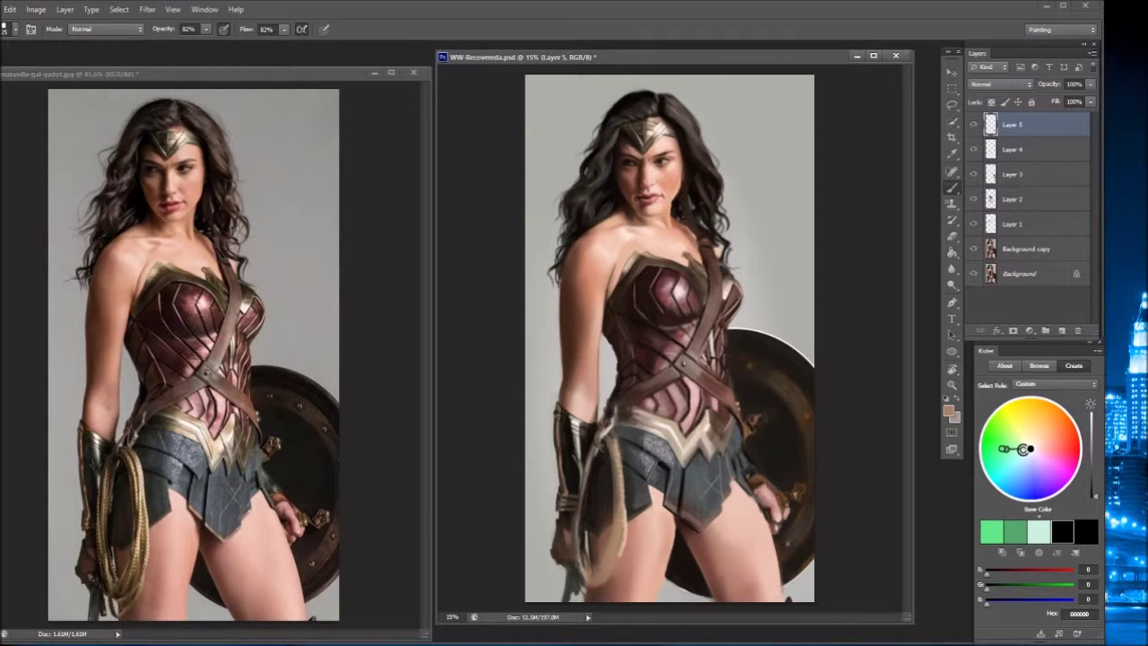
- Paint the bronze shield fitting beside the hand and its surrounding shadow with sampled tones
alt+click(807, 487)
alt+click(807, 490)
alt+click(794, 505)
alt+click(779, 512)
alt+click(796, 487)
- Shade the wrist cuff, the upper shield fitting and the shield's lower edge with sampled dark tones
alt+click(760, 484)
alt+click(748, 464)
alt+click(764, 418)
alt+click(808, 512)
alt+click(698, 590)
click(685, 578)
drag(762, 436, 748, 451)
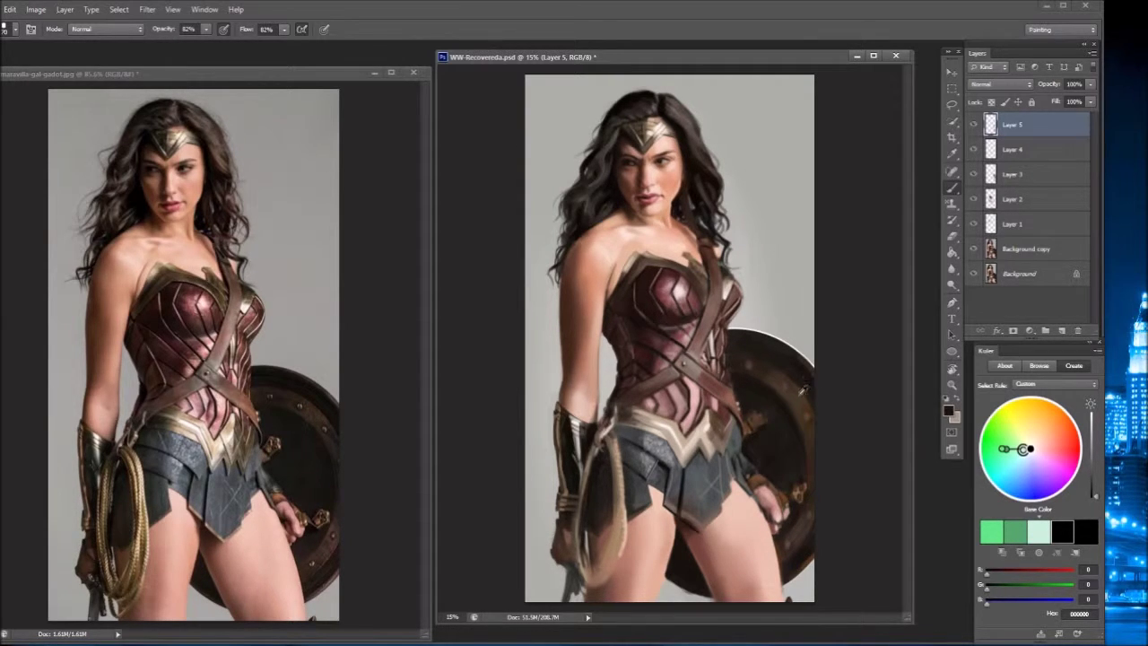
- Touch up the breast cup and its gold trim with sampled tones, switching to the Eraser for cleanup
alt+click(669, 296)
alt+click(639, 298)
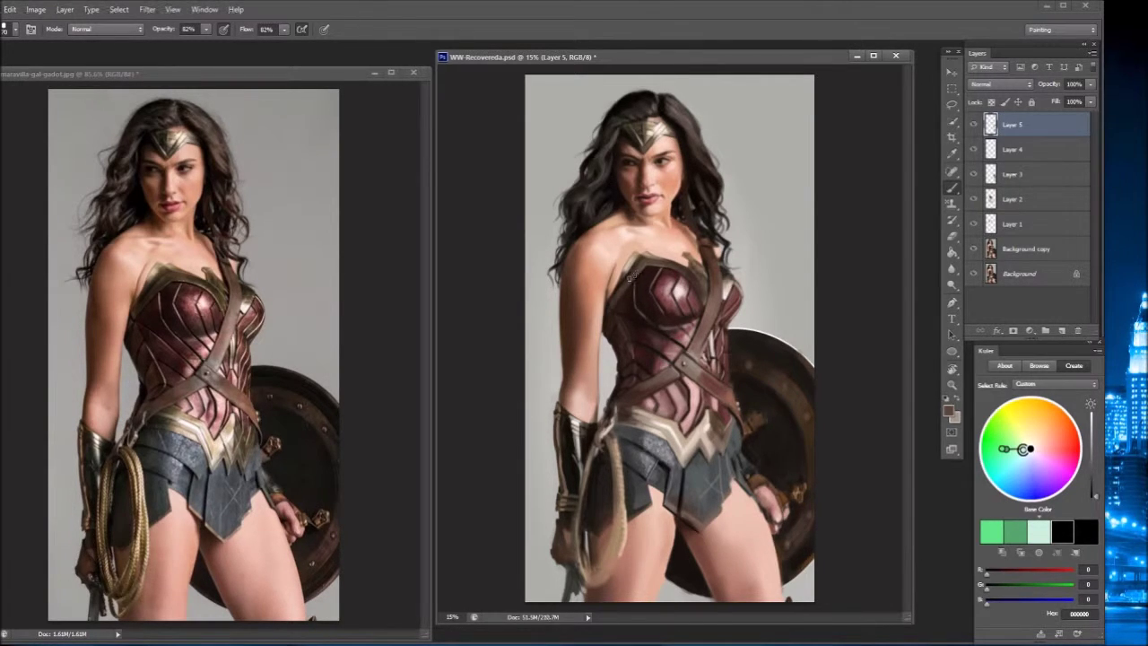
key(e)
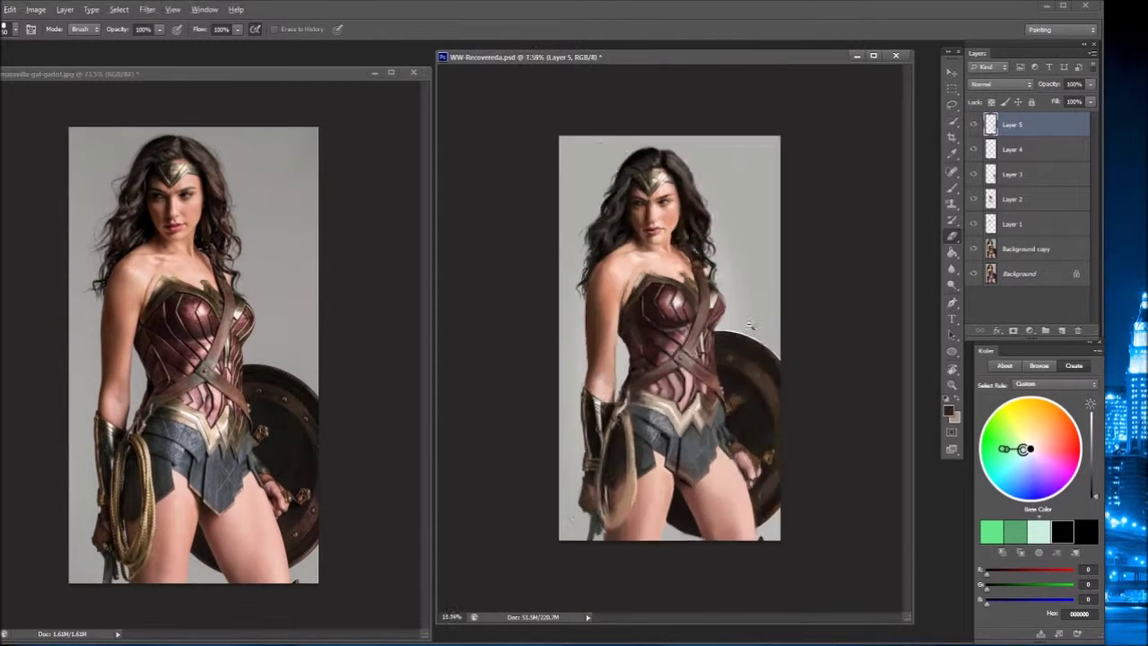
- Add a new layer and draw a dark ellipse over the shield area between the thighs
scroll(690, 540, up, 5)
key(b)
key(ctrl+shift+alt+n)
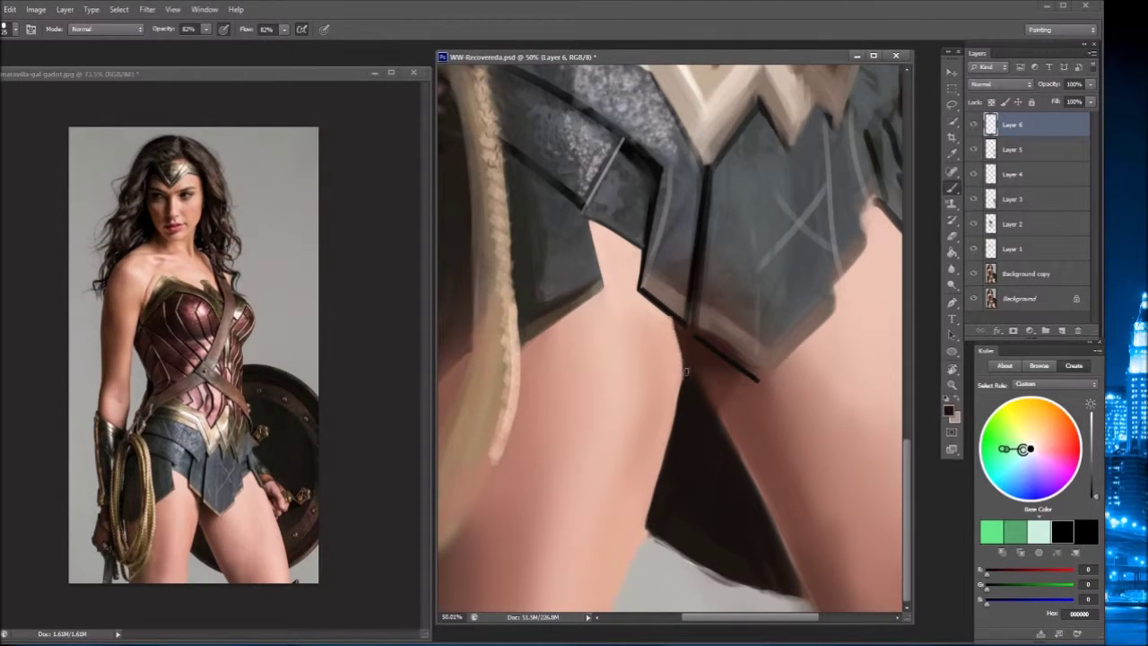
scroll(692, 386, right, 1)
key(r)
mouse_move(691, 386)
mouse_down()
mouse_move(642, 367)
mouse_move(709, 538)
mouse_move(730, 552)
mouse_move(691, 332)
mouse_move(636, 256)
mouse_move(742, 314)
mouse_up()
key(u)
click(66, 32)
- Transform the dark ellipse to follow the shield's lower curve between the thighs
key(r)
key(ctrl+t)
mouse_move(676, 360)
mouse_down()
mouse_move(639, 269)
mouse_move(655, 269)
mouse_up()
key(e)
key(Return)
- Erase the parts of the dark ellipse that overlap the thighs
mouse_move(628, 363)
mouse_down()
mouse_move(664, 303)
mouse_move(619, 386)
mouse_up()
drag(637, 292, 643, 358)
key(Escape)
mouse_move(525, 519)
mouse_down()
mouse_move(538, 446)
mouse_move(517, 540)
mouse_up()
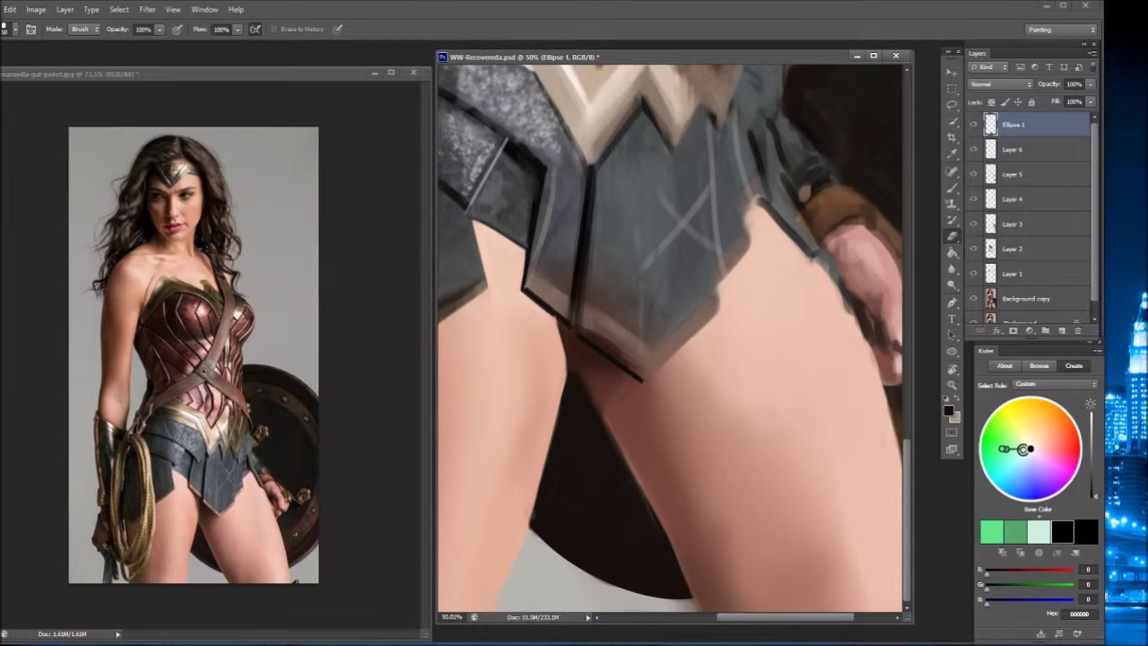
- Paint the dark shield area cleanly up to the inner thigh contours
scroll(539, 462, up, 2)
key(b)
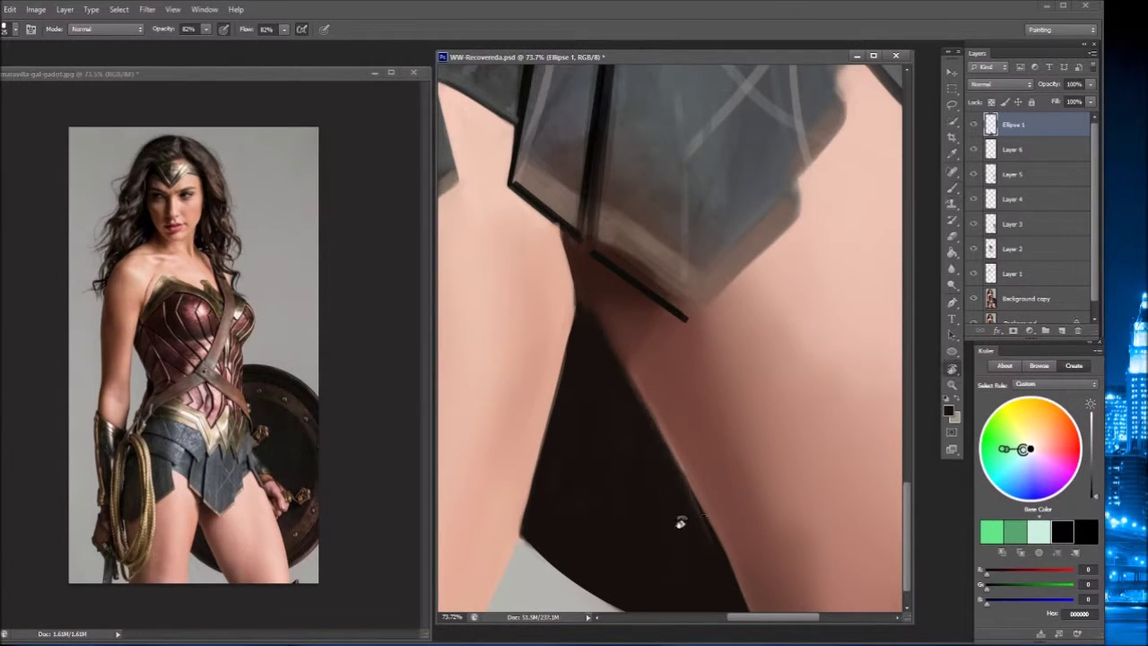
scroll(699, 512, up, 1)
key(r)
drag(590, 451, 620, 512)
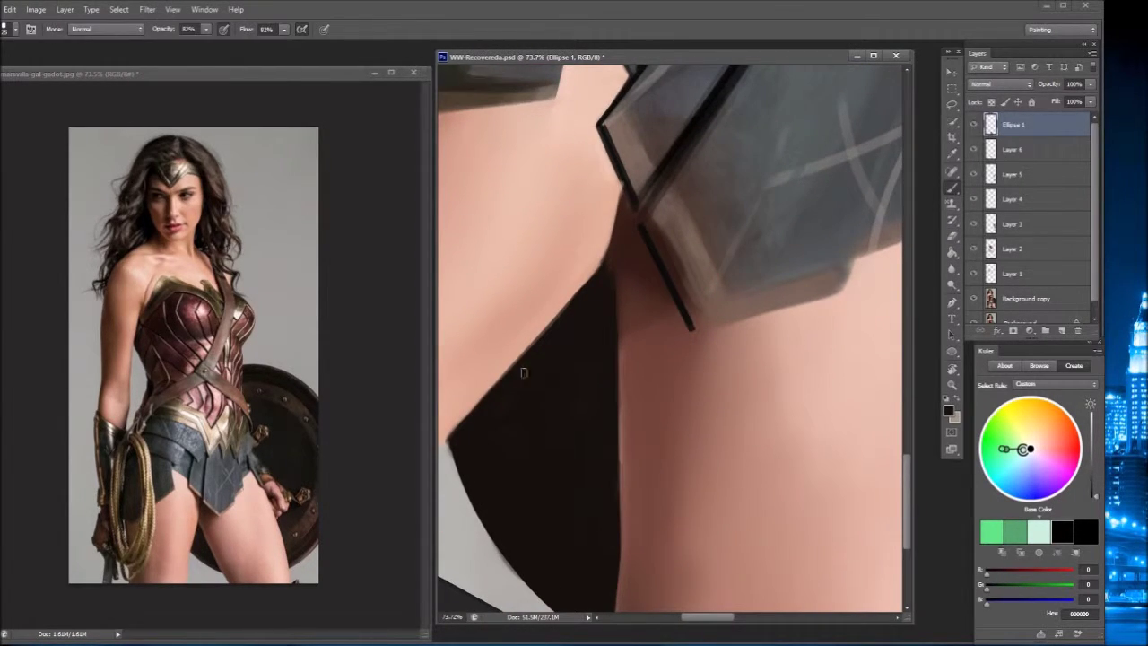
- Thicken the black lower edges of the skirt's central panels and blend a sampled brown tone alongside them
key(d)
key(r)
drag(601, 258, 634, 410)
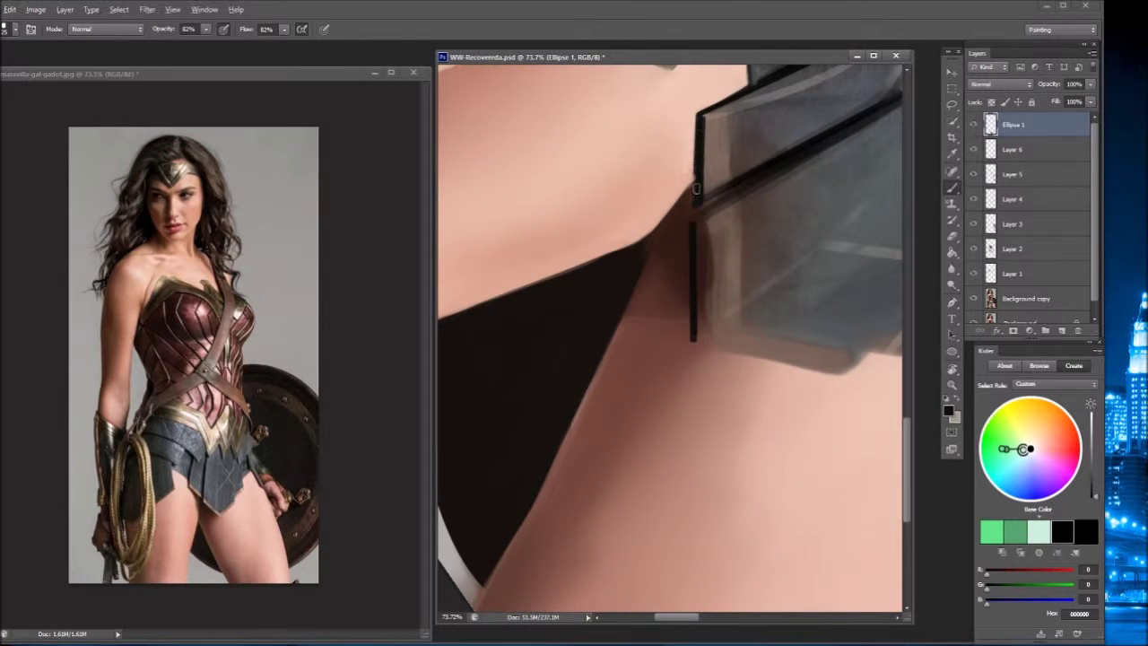
drag(699, 121, 696, 179)
drag(699, 229, 700, 340)
alt+click(709, 269)
drag(697, 114, 709, 341)
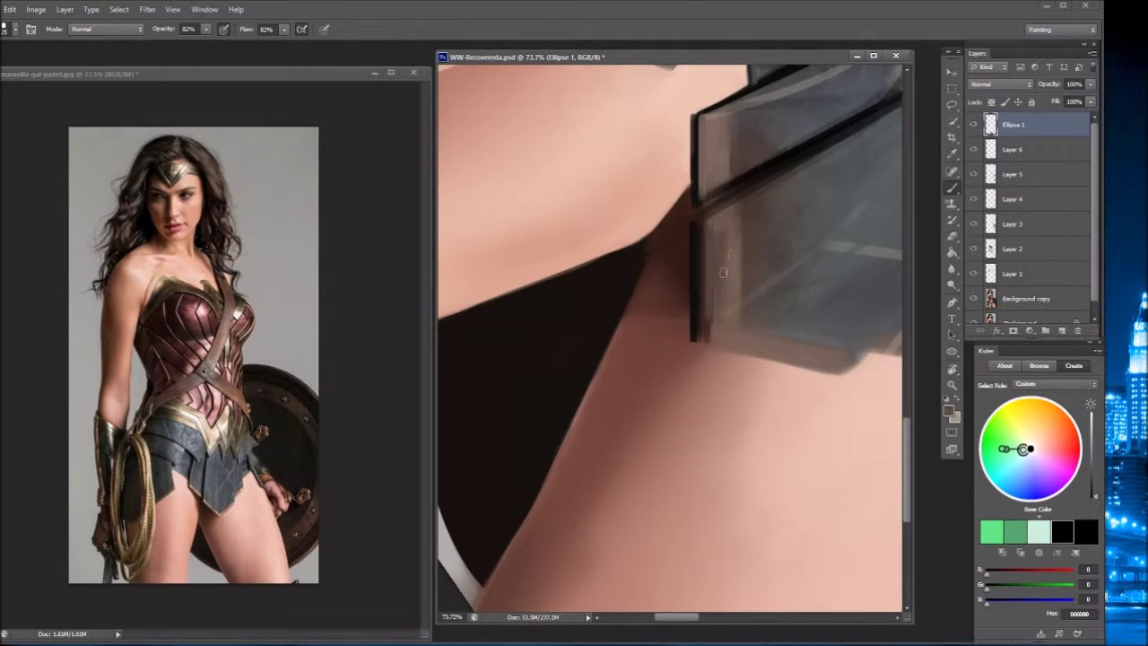
key(ctrl+minus)
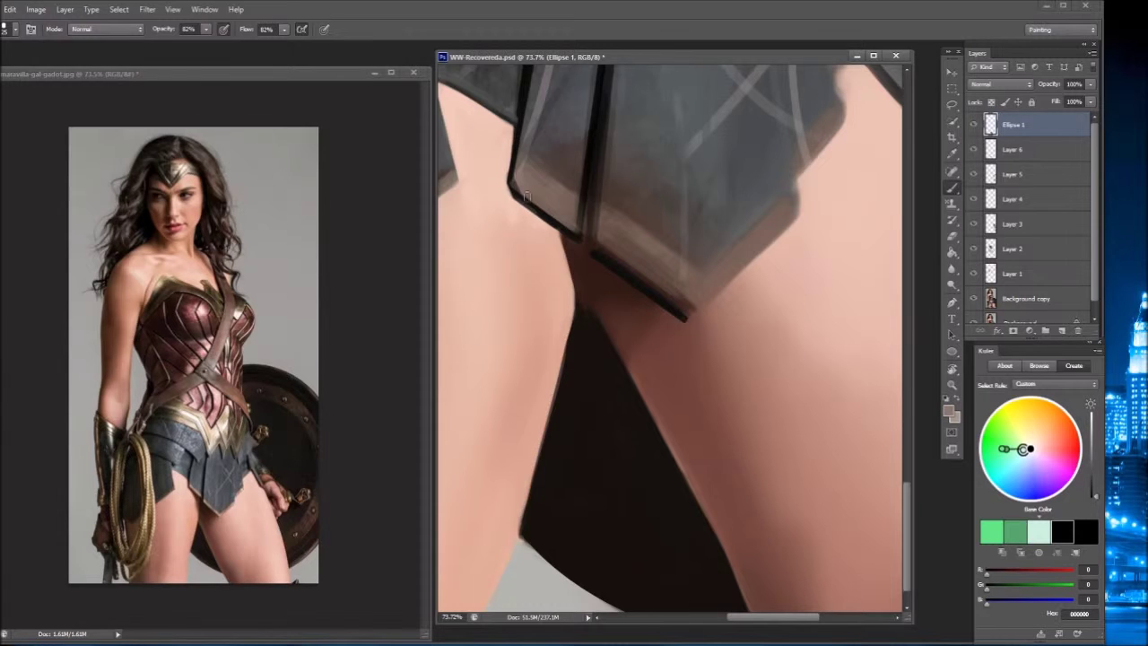
- Paint a thin cream highlight along the lower edges of the two central skirt panels, just inside the black edging
key(ctrl+0)
scroll(549, 510, up, 5)
scroll(218, 448, up, 5)
key(r)
drag(671, 269, 708, 313)
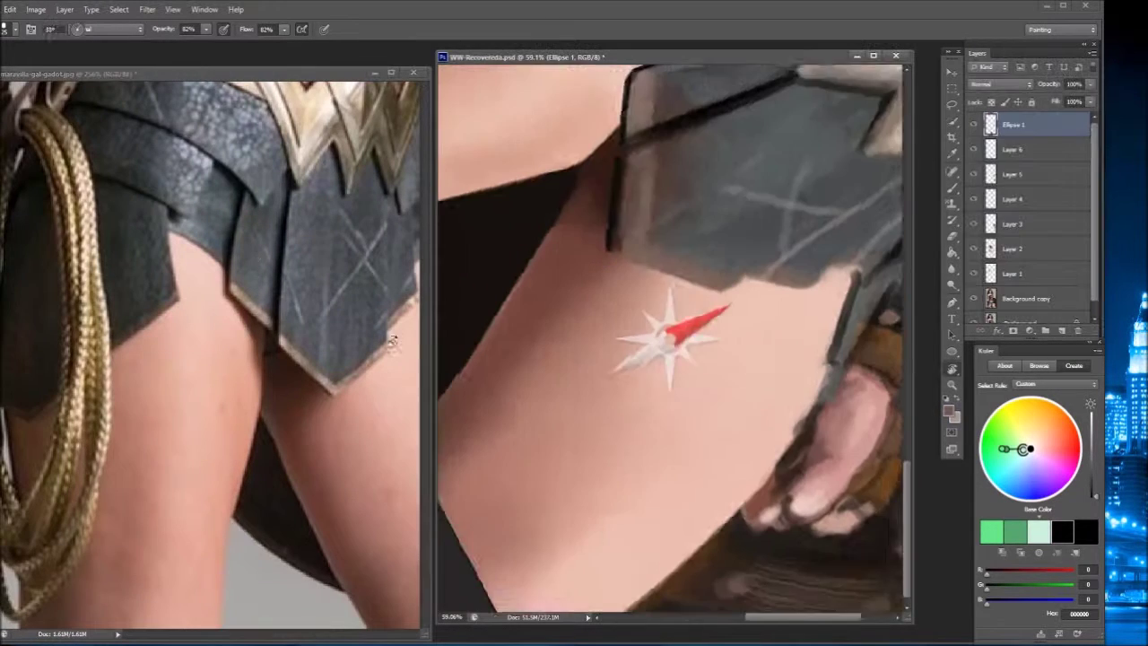
drag(636, 189, 640, 222)
alt+click(641, 235)
drag(606, 168, 610, 260)
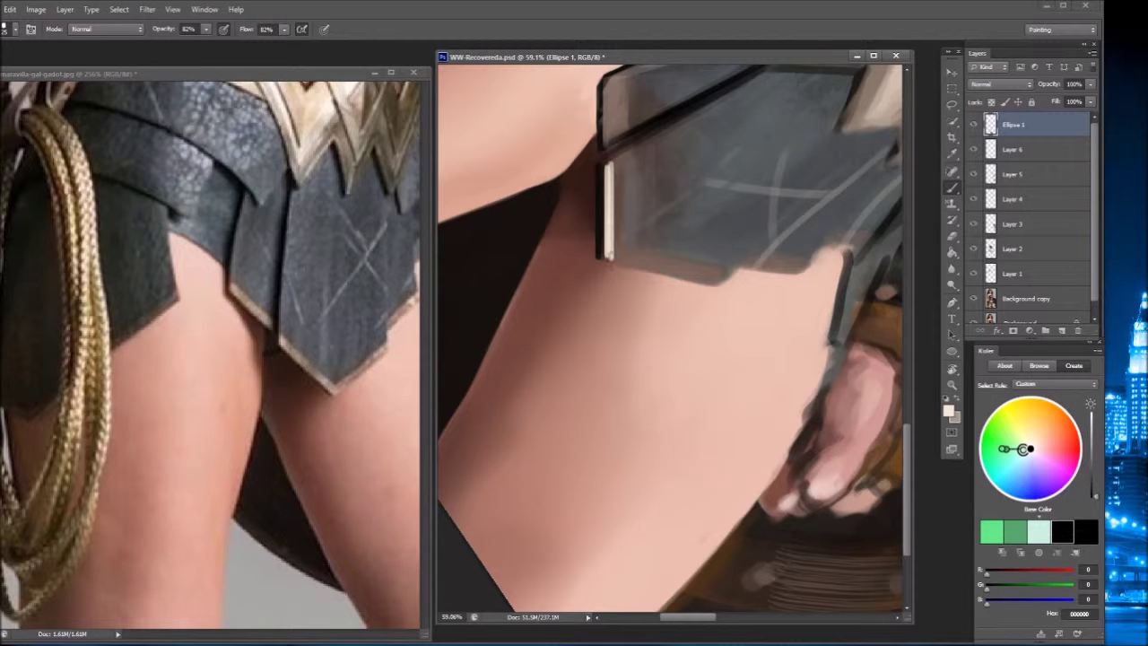
drag(608, 85, 611, 136)
key(ctrl+0)
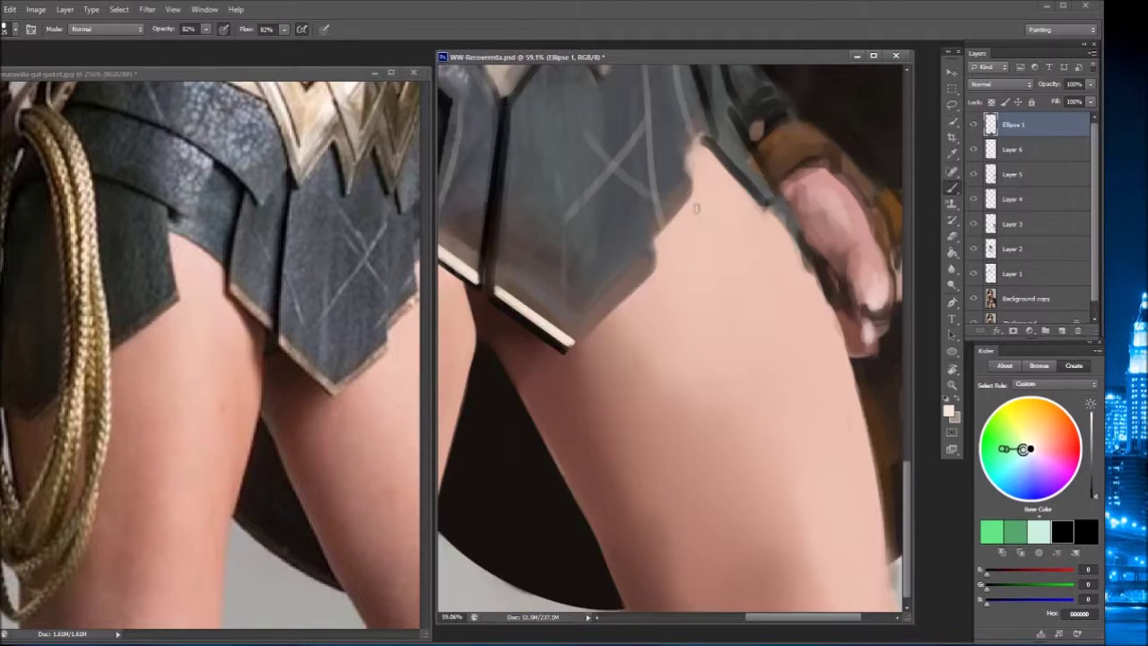
- Tone down the cream edge highlight on the central skirt panels with a sampled brown so it blends into the leather
mouse_move(670, 340)
mouse_down()
mouse_move(628, 269)
mouse_move(602, 367)
mouse_move(609, 400)
mouse_up()
drag(610, 407, 611, 470)
alt+click(606, 386)
drag(626, 382, 639, 353)
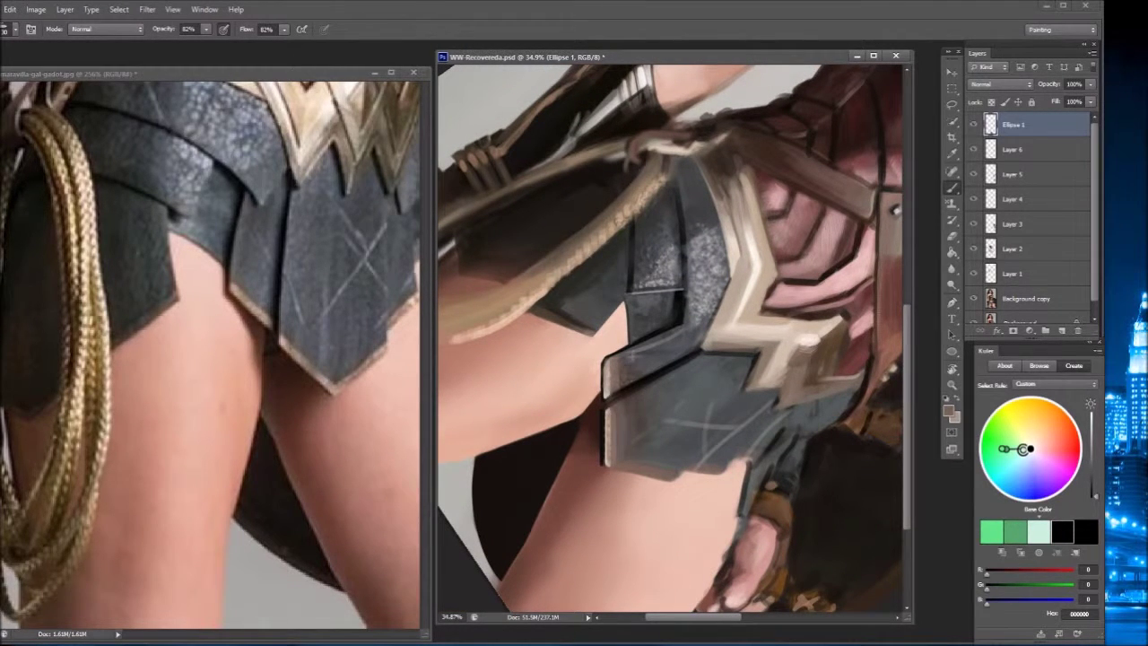
key(Escape)
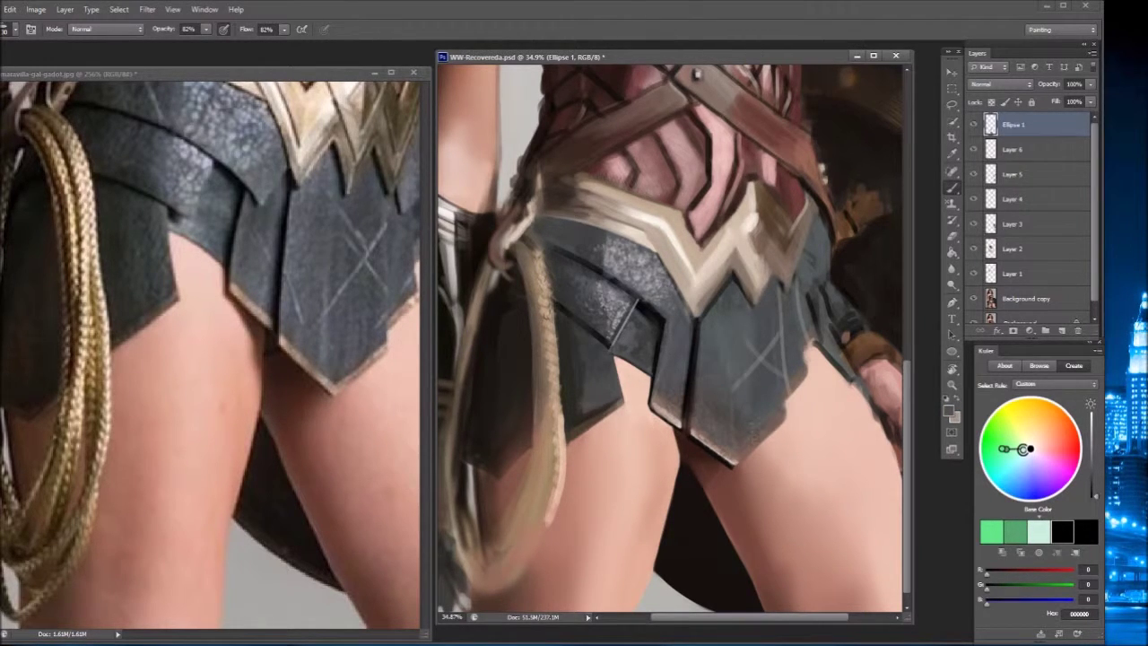
- Darken the vertical seam between the two central skirt panels with black below the gold belt
alt+click(662, 361)
drag(692, 359, 693, 337)
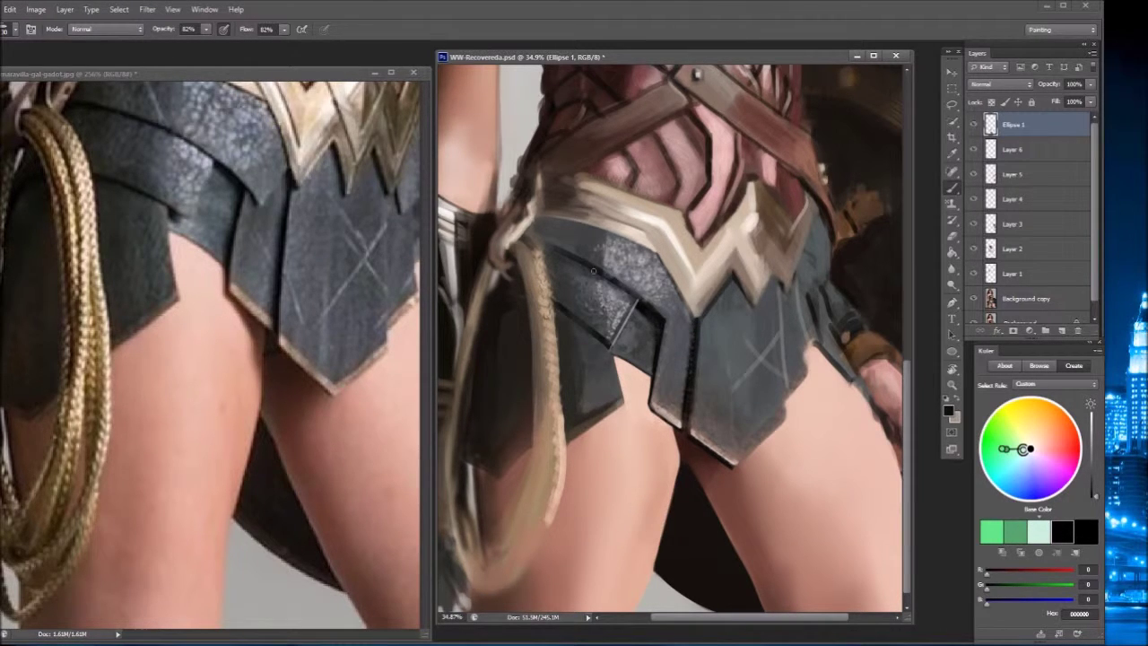